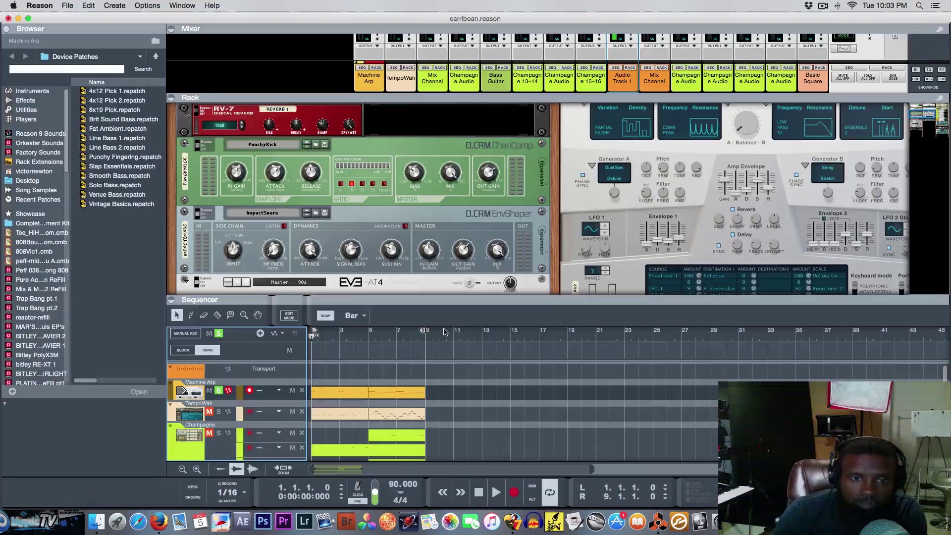
# Step: Examine the master section's insert effects and the Machine Arp track's Scales & Chords player and Parsec synthesizer in the rack
pyautogui.hscroll(1, 444, 332)
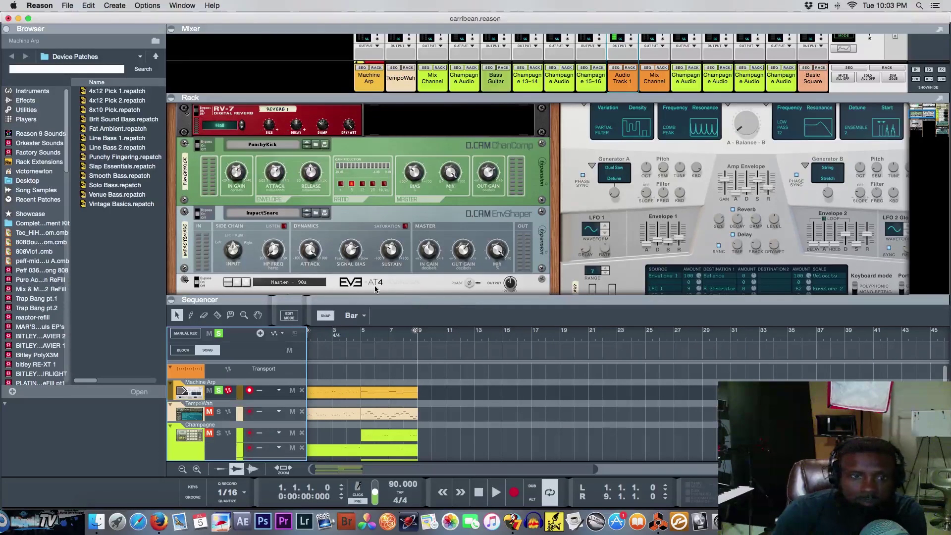
pyautogui.scroll(-8, 375, 290)
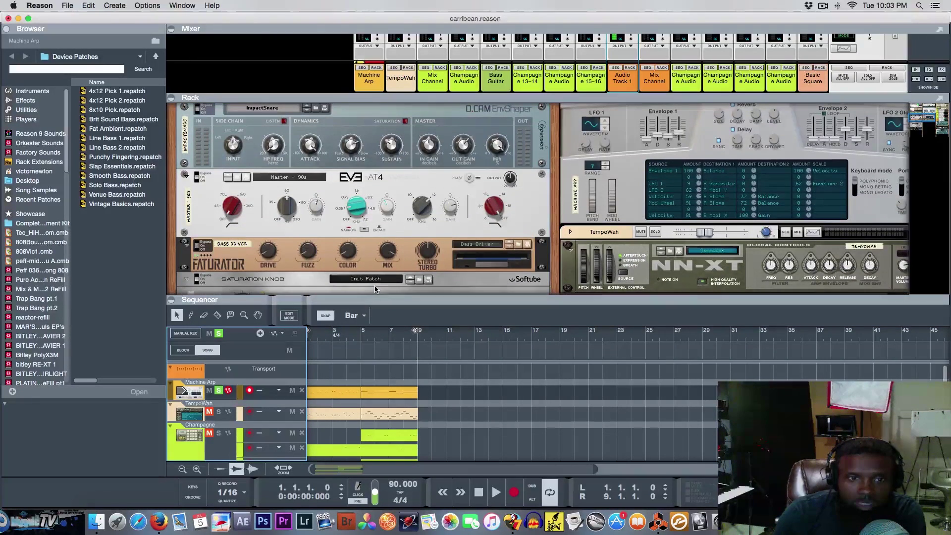
pyautogui.scroll(-3, 375, 289)
pyautogui.scroll(10, 375, 289)
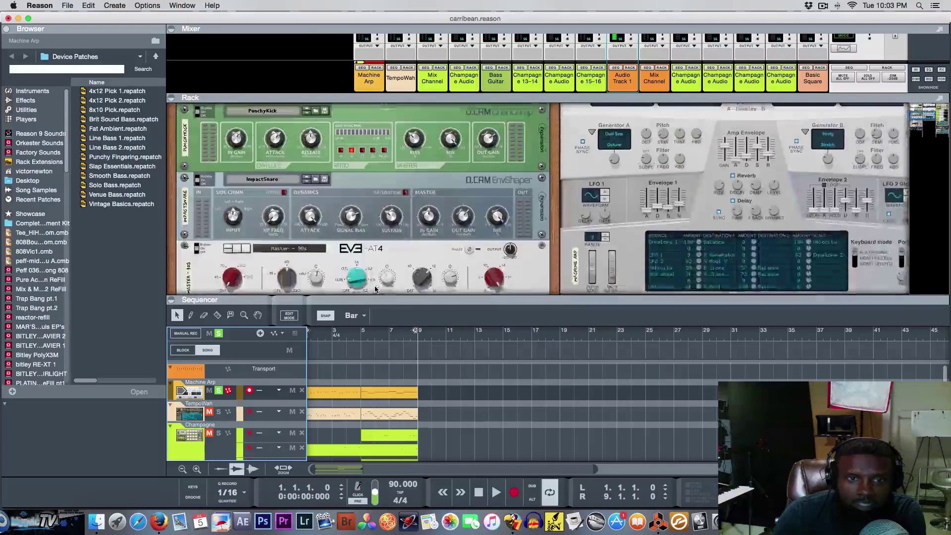
pyautogui.scroll(4, 375, 289)
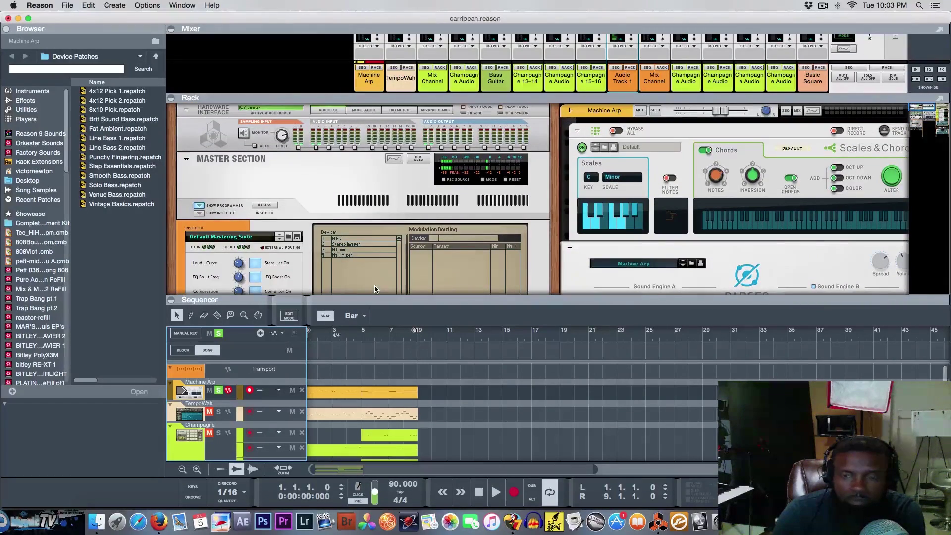
pyautogui.hscroll(6, 680, 253)
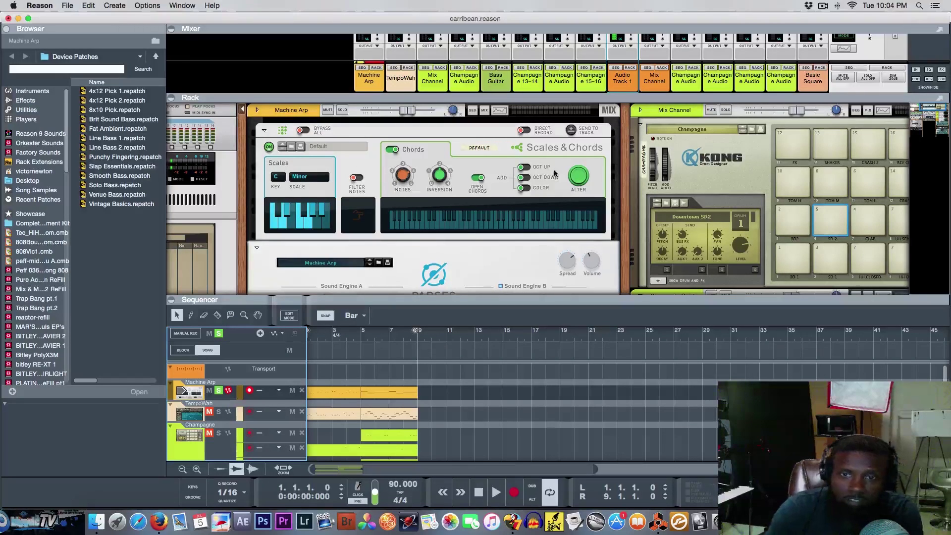
pyautogui.hscroll(-1, 555, 174)
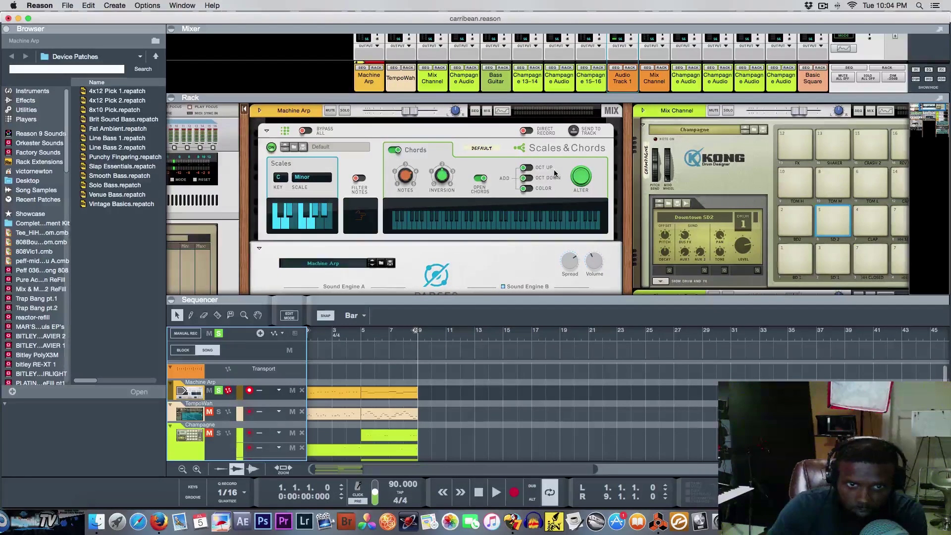
pyautogui.scroll(-5, 483, 182)
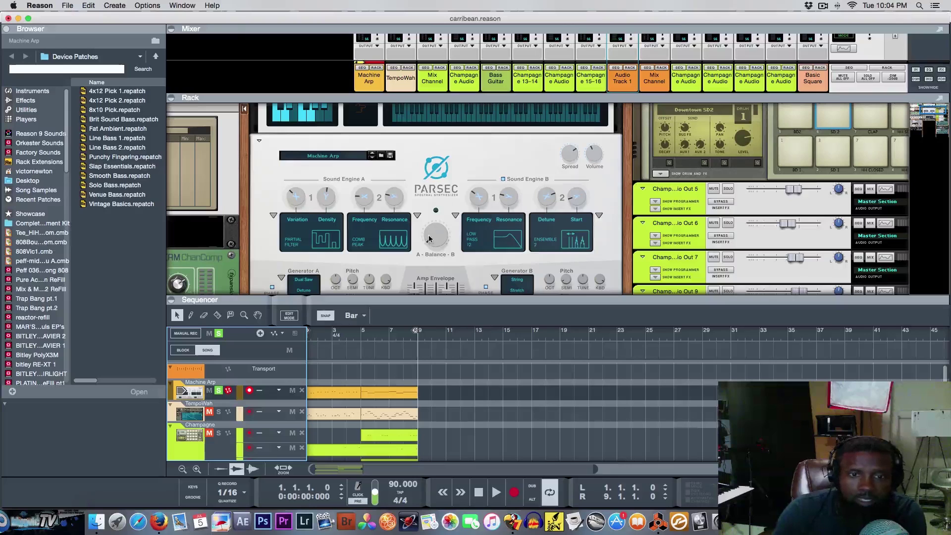
pyautogui.scroll(3, 426, 237)
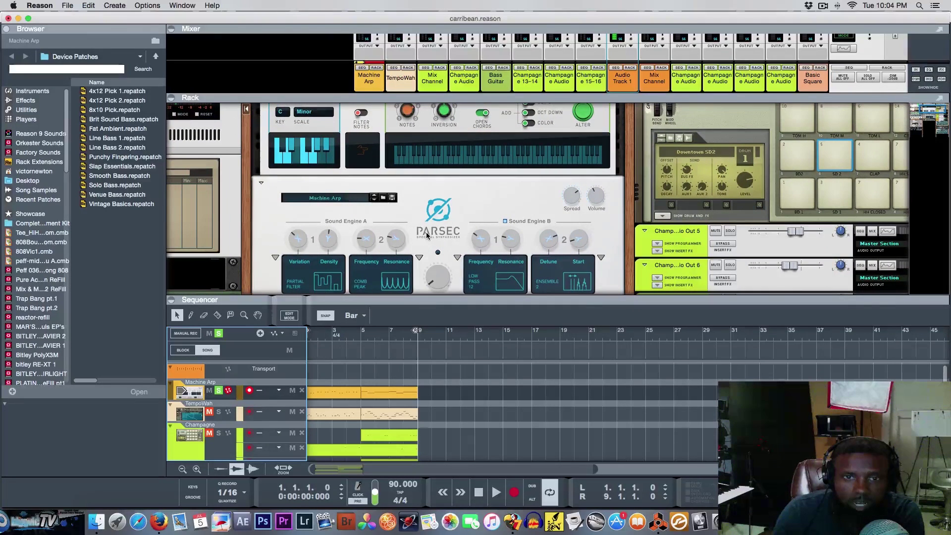
pyautogui.scroll(1, 427, 235)
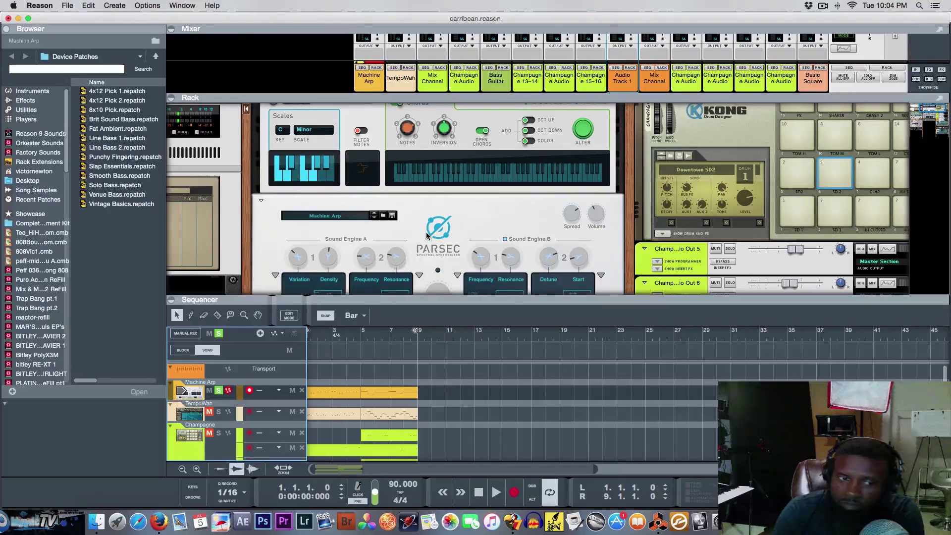
pyautogui.scroll(-1, 426, 232)
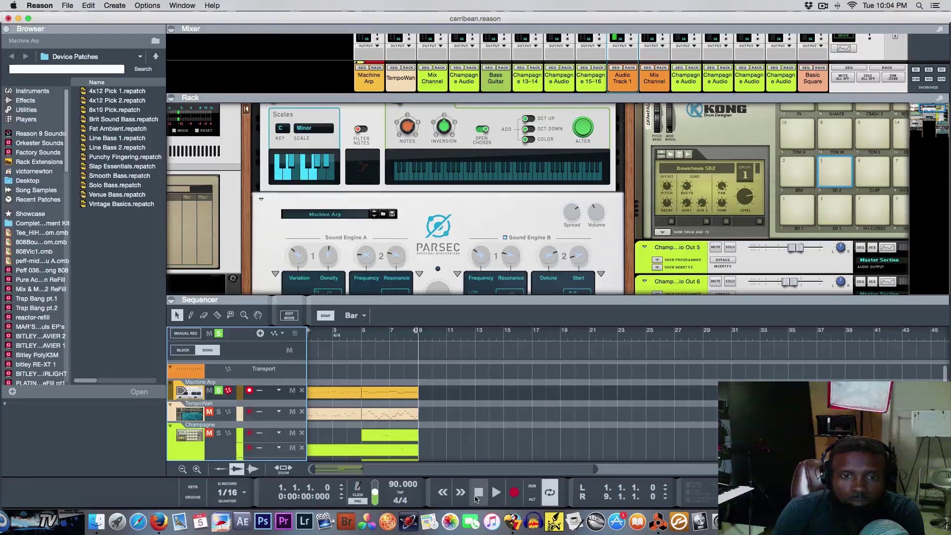
# Step: Play back the soloed Machine Arp part with its Scales & Chords player in view, and return the playhead to the start
pyautogui.moveTo(415, 299); pyautogui.dragTo(419, 232)
pyautogui.scroll(-3, 249, 419)
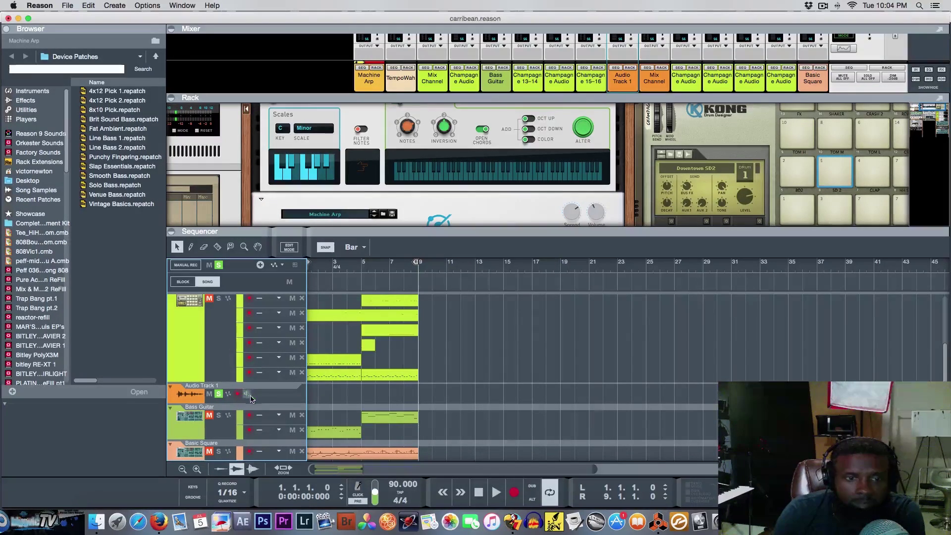
pyautogui.click(497, 500)
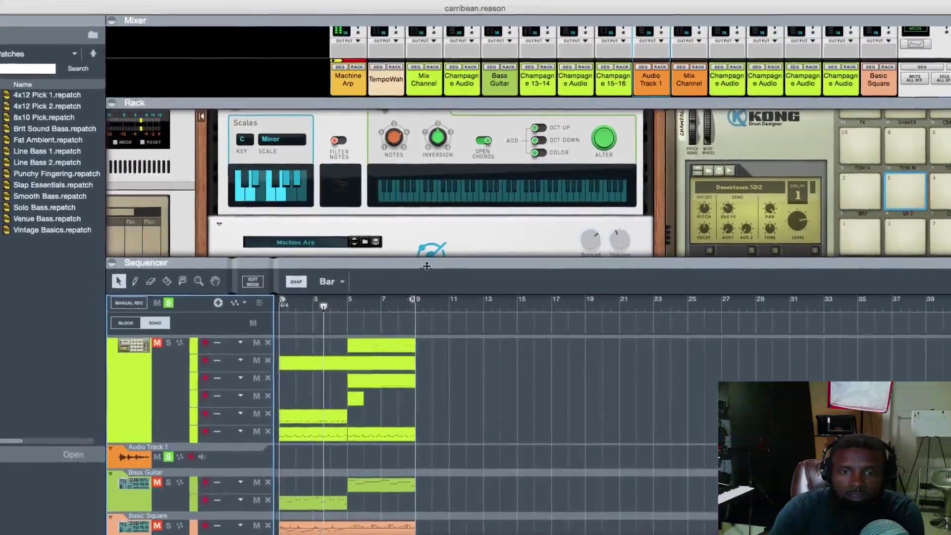
pyautogui.moveTo(425, 257); pyautogui.dragTo(428, 325)
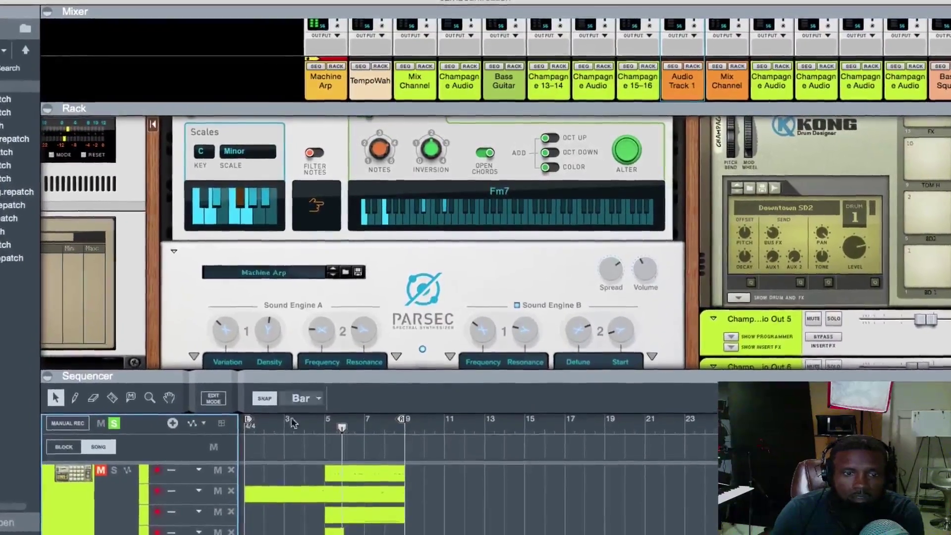
pyautogui.scroll(3, 117, 505)
pyautogui.scroll(-5, 119, 504)
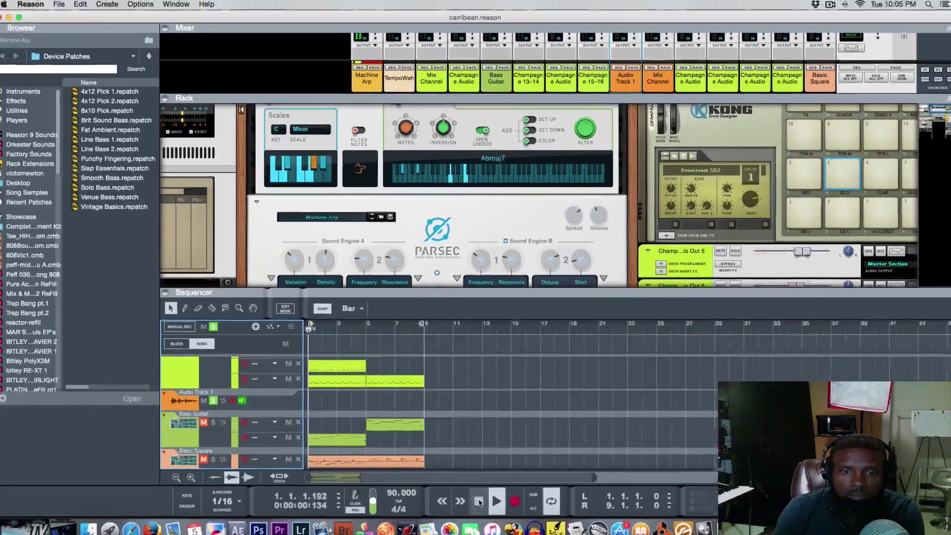
pyautogui.doubleClick(478, 491)
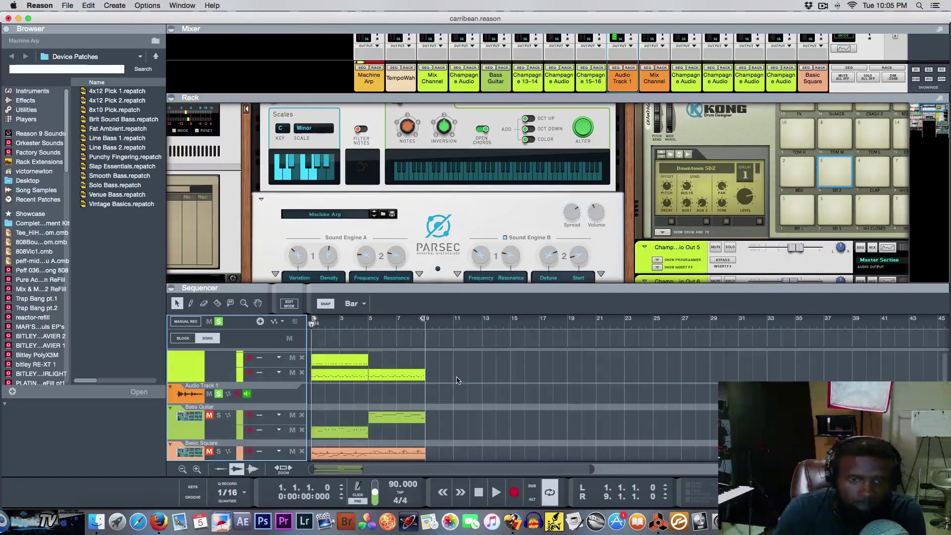
# Step: Solo the Champagne drum track in the sequencer alongside Machine Arp
pyautogui.scroll(3, 453, 378)
pyautogui.scroll(1, 452, 376)
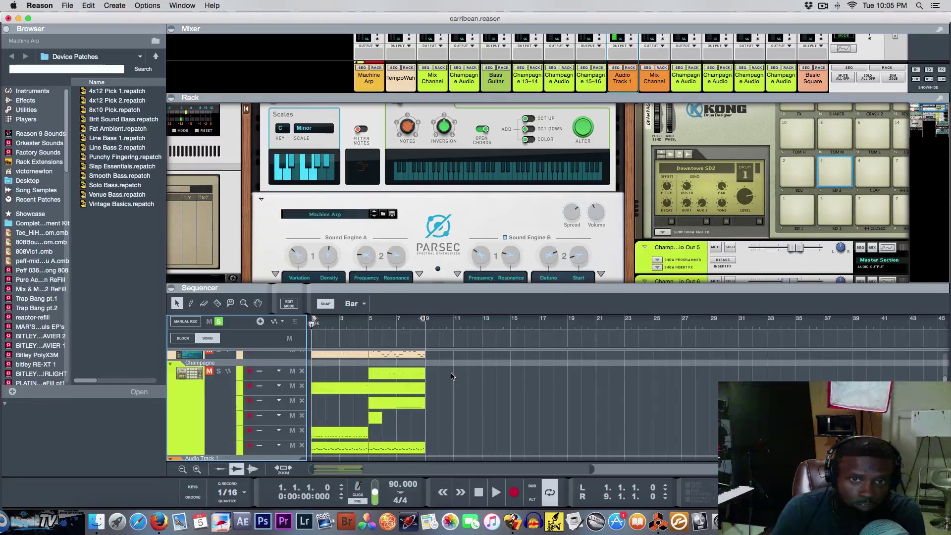
pyautogui.scroll(4, 451, 377)
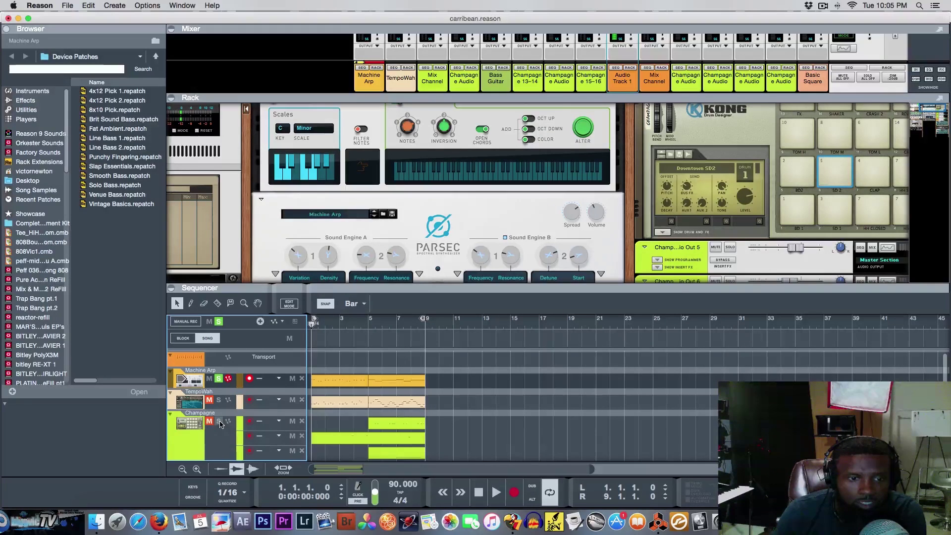
pyautogui.click(210, 440)
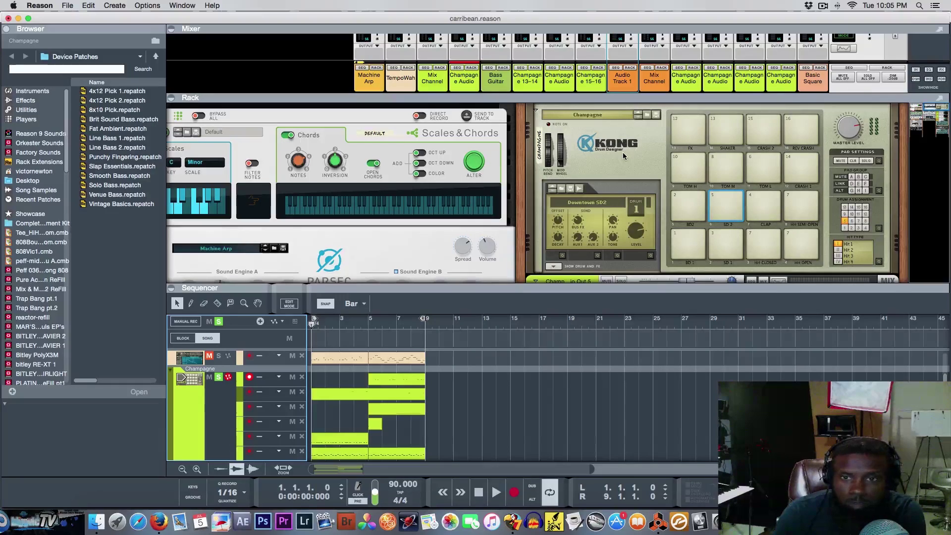
# Step: Look up the Kong's Champagne patch in Reason 9 Sounds under Drums & Percussion, Drum Kits, Caribbean
pyautogui.click(595, 116)
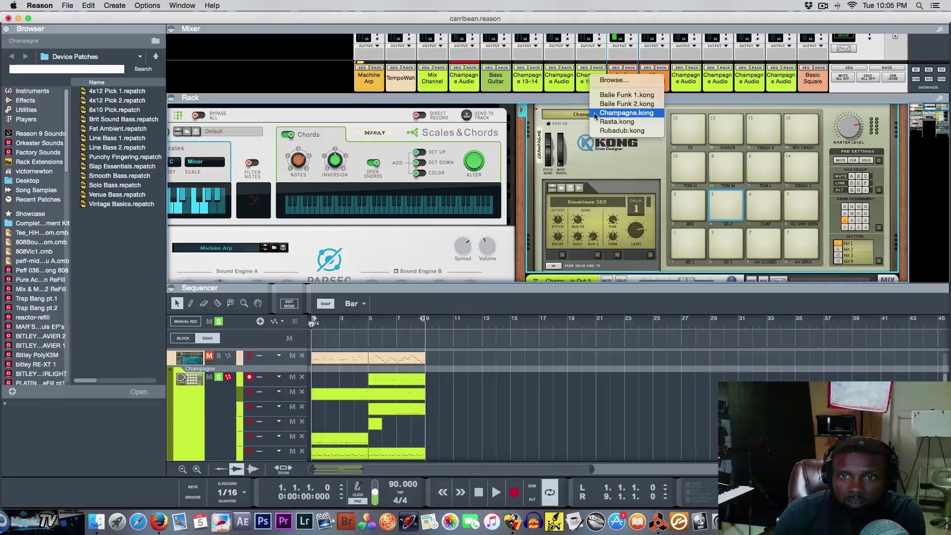
pyautogui.click(600, 167)
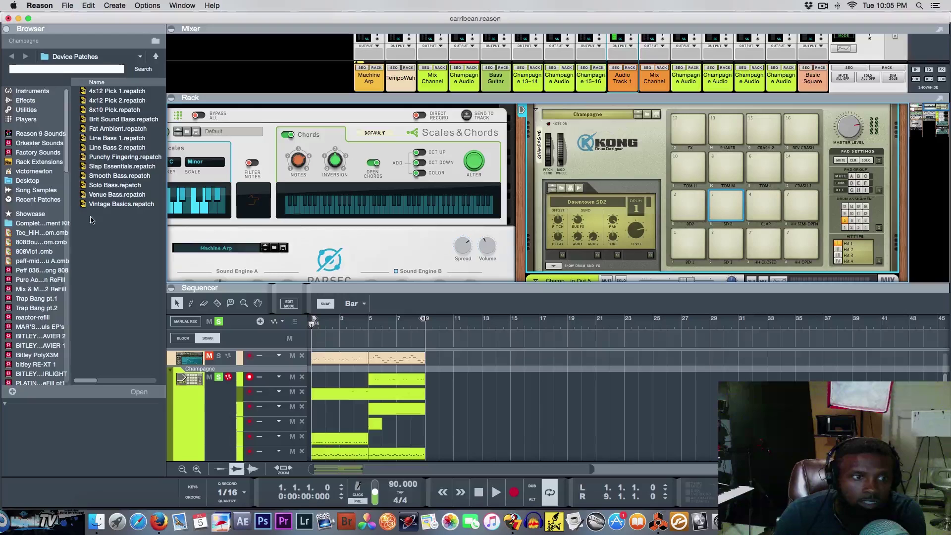
pyautogui.click(46, 136)
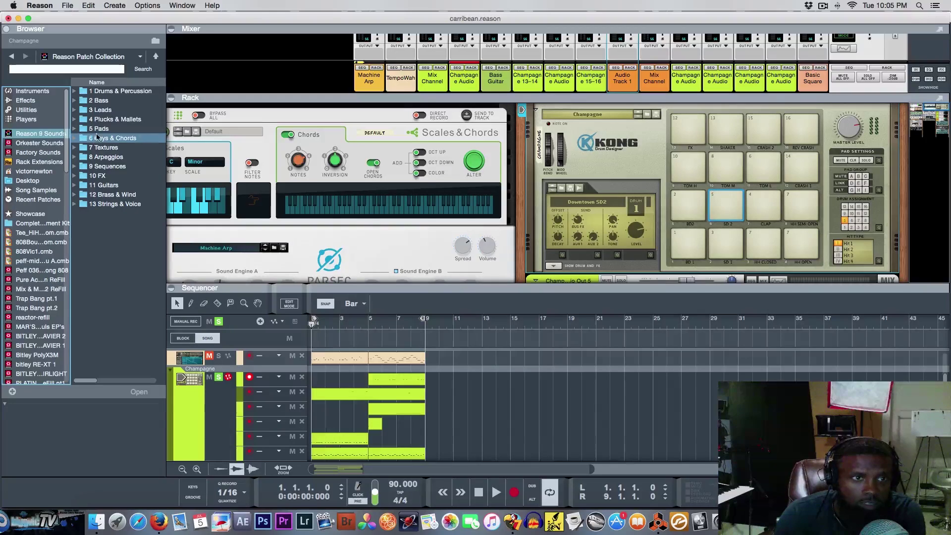
pyautogui.click(74, 91)
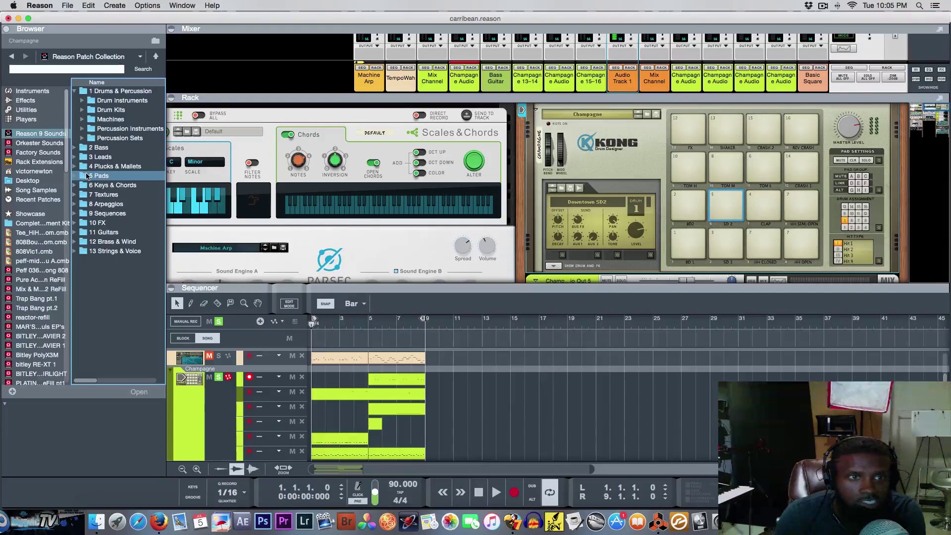
pyautogui.click(83, 110)
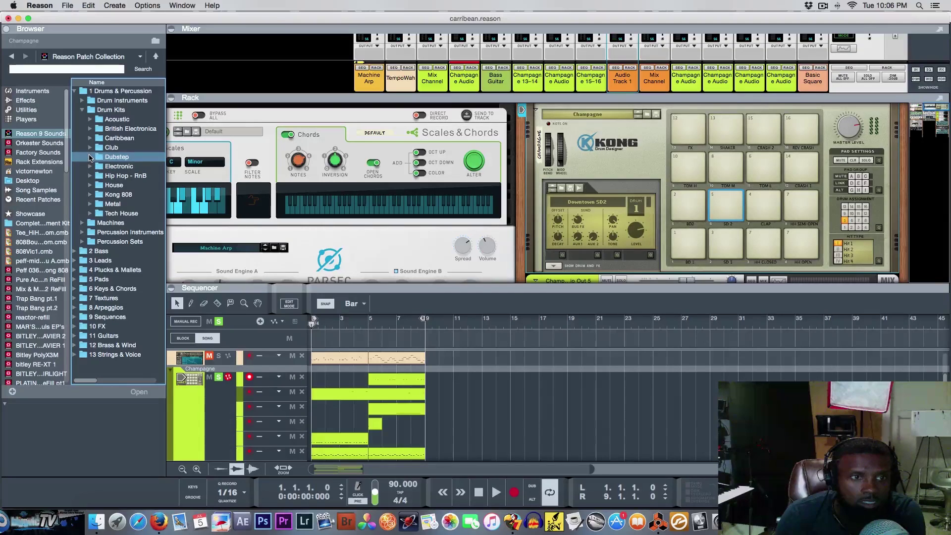
pyautogui.click(90, 157)
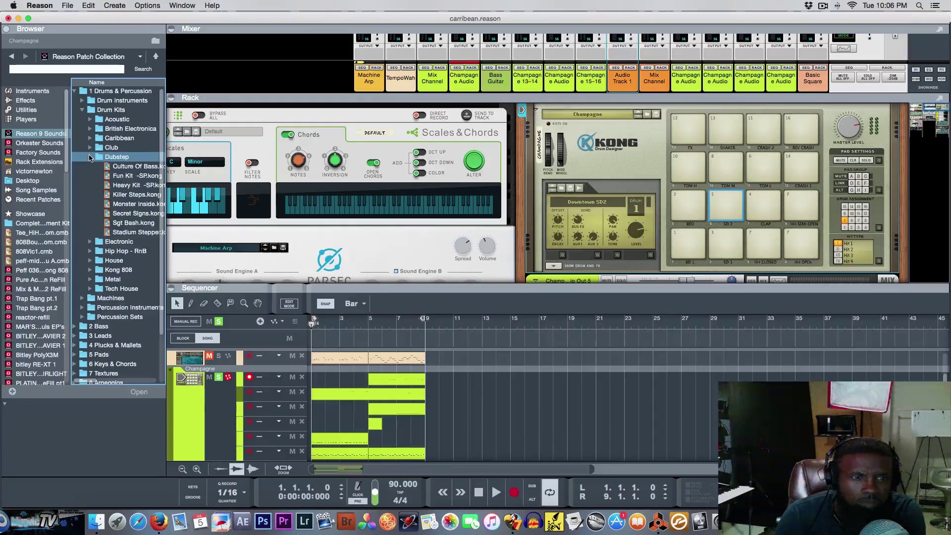
pyautogui.click(90, 157)
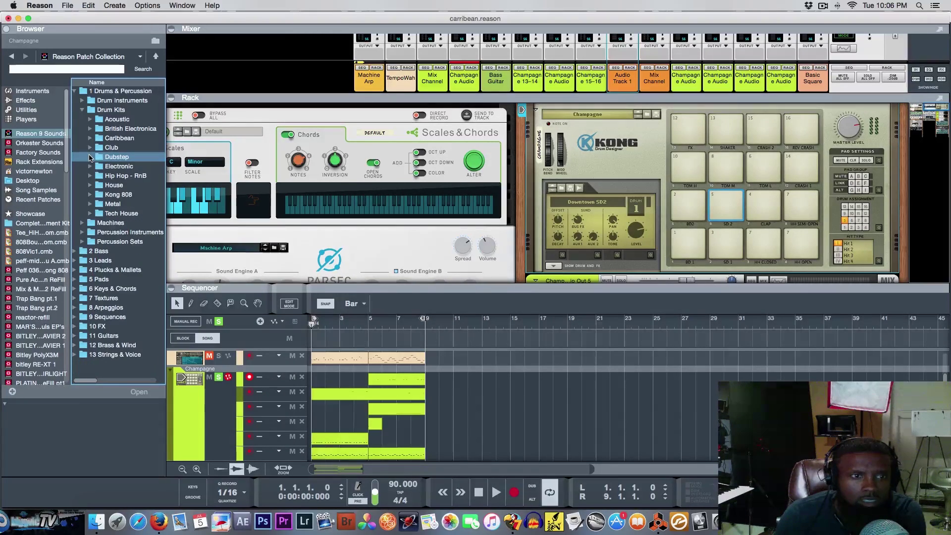
pyautogui.click(90, 138)
pyautogui.click(125, 194)
pyautogui.click(130, 214)
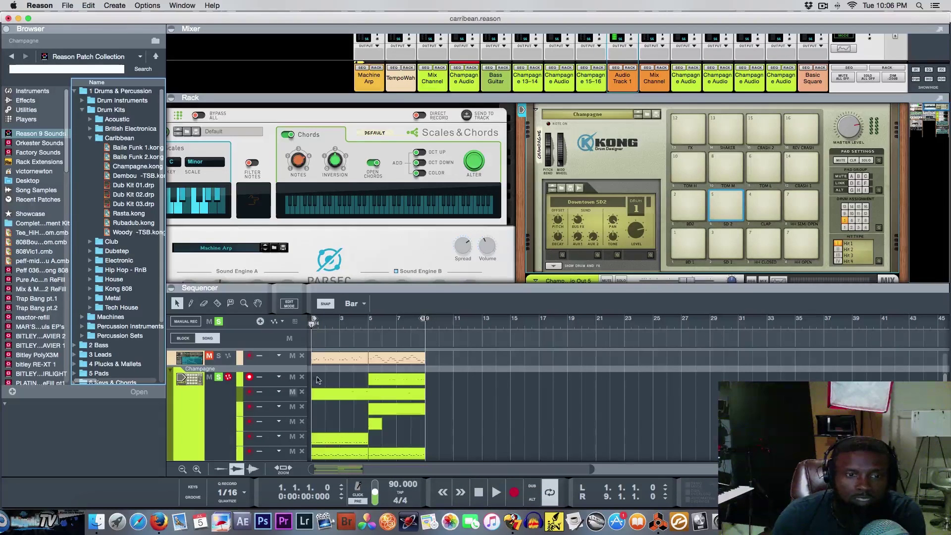
# Step: Play back the Machine Arp and Champagne tracks together with the master section's PunchyKick and ImpactSnare effects in view
pyautogui.moveTo(398, 290); pyautogui.dragTo(398, 371)
pyautogui.scroll(5, 375, 305)
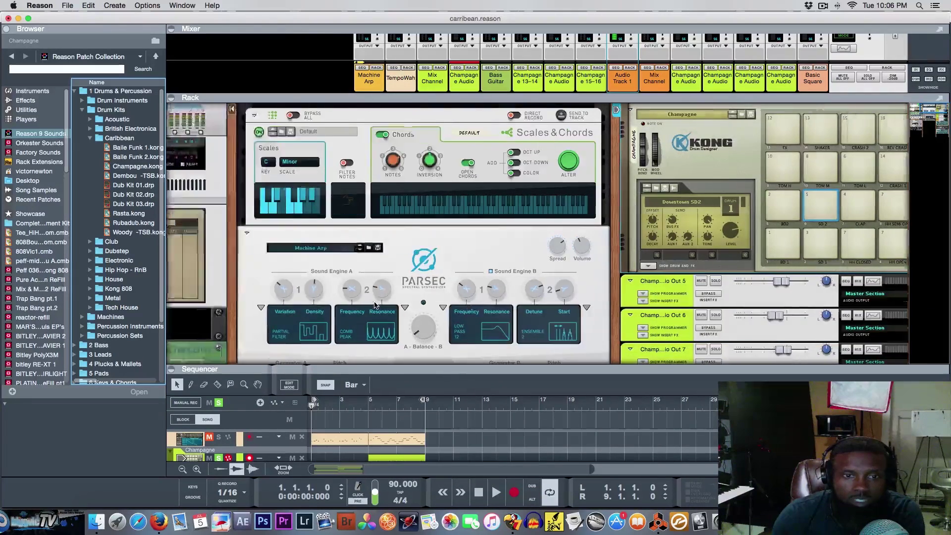
pyautogui.scroll(-3, 375, 305)
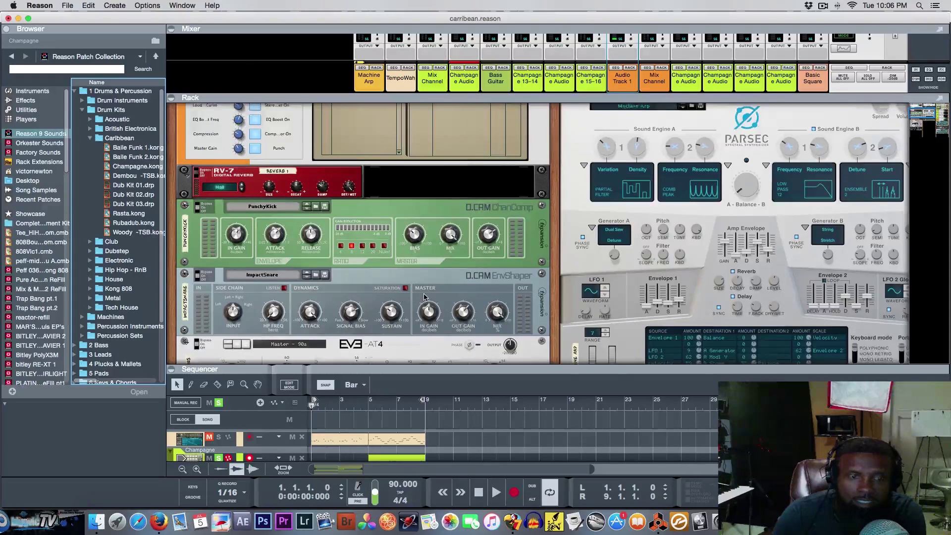
pyautogui.scroll(-2, 431, 283)
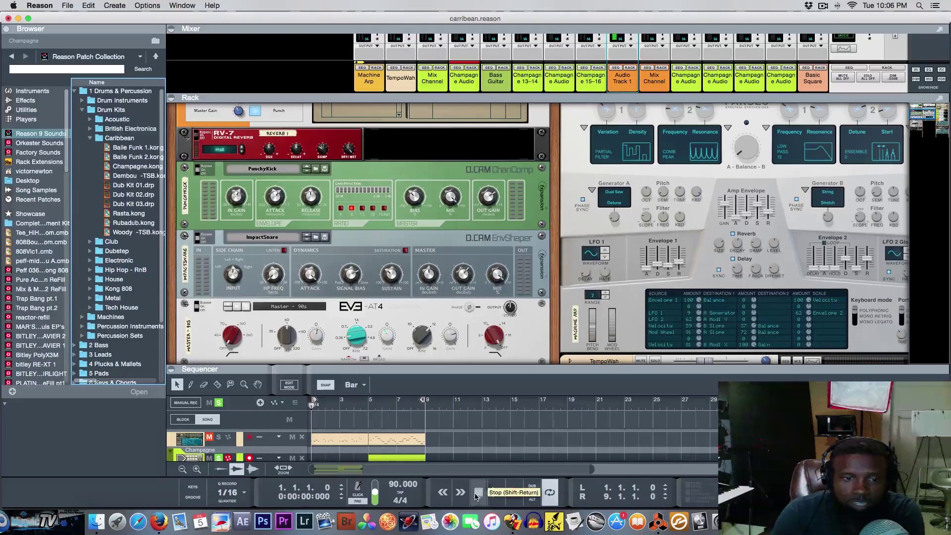
pyautogui.click(495, 492)
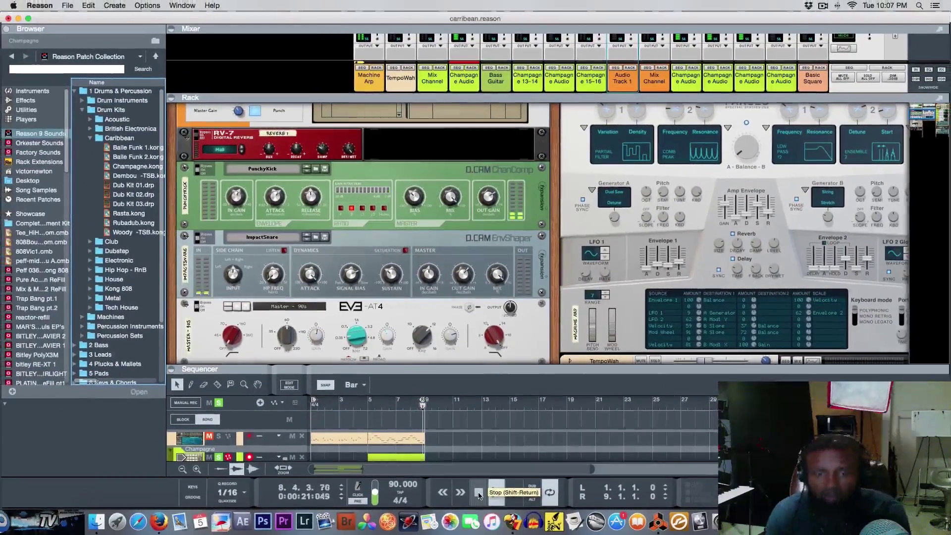
pyautogui.click(479, 493)
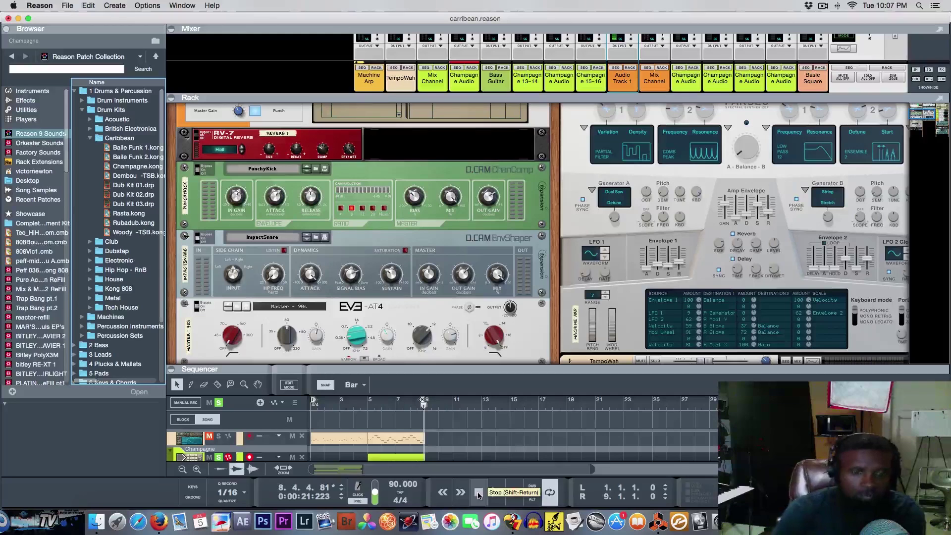
# Step: Solo the Bass Guitar track as well and return the playhead to the start of the song
pyautogui.moveTo(411, 368); pyautogui.dragTo(429, 254)
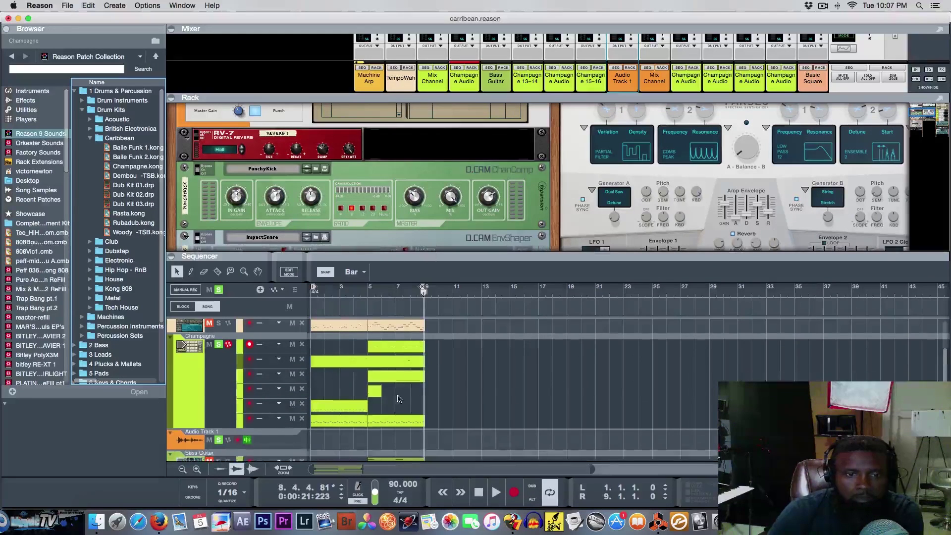
pyautogui.scroll(-3, 397, 402)
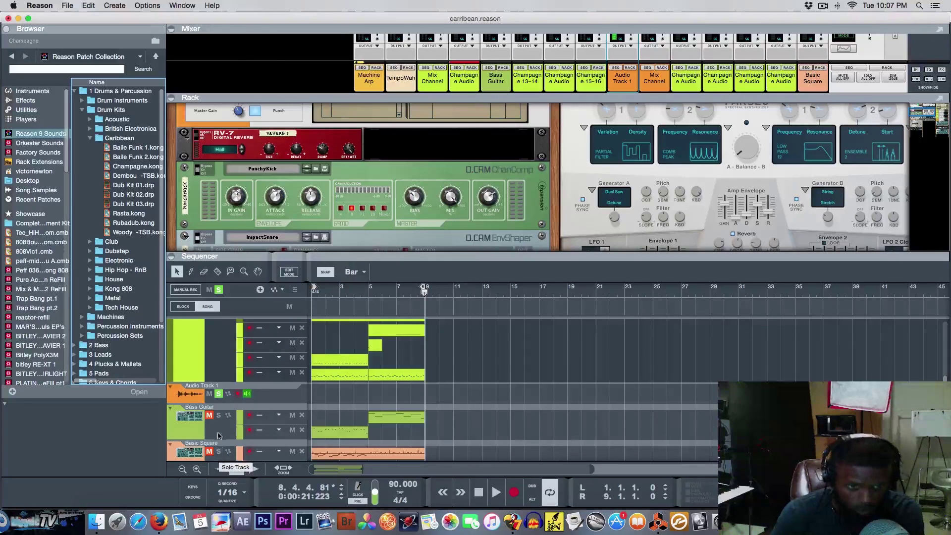
pyautogui.click(219, 415)
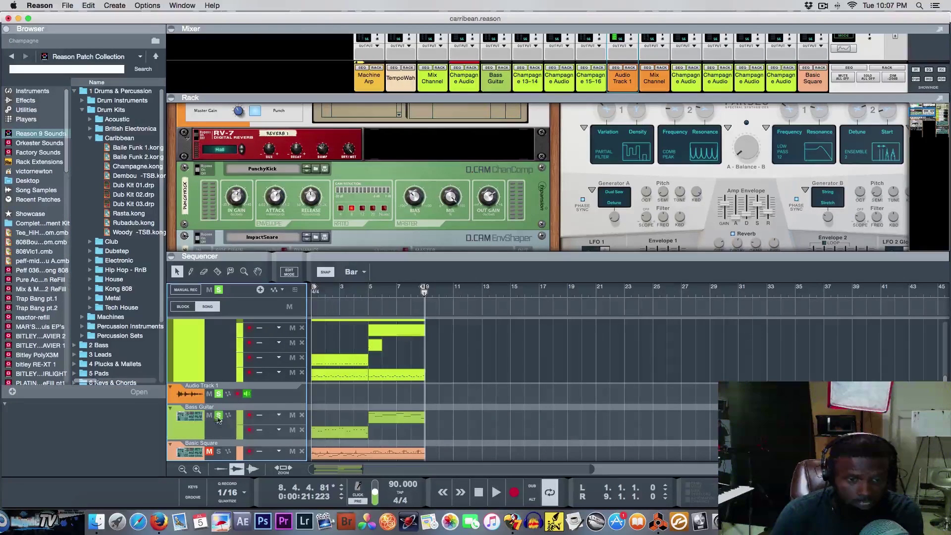
pyautogui.click(479, 493)
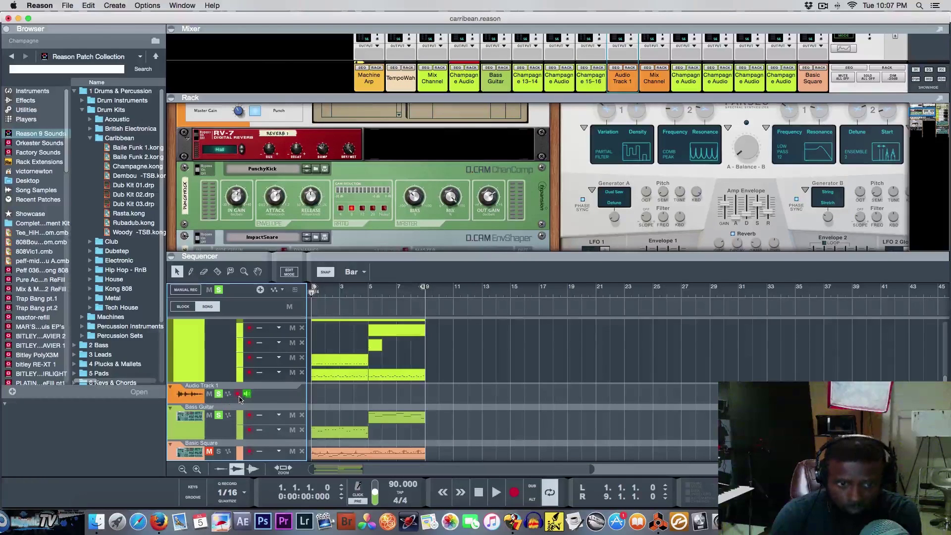
# Step: Bring the Bass Guitar track's Smooth Bass amp into view in the rack and play back the soloed tracks
pyautogui.click(224, 423)
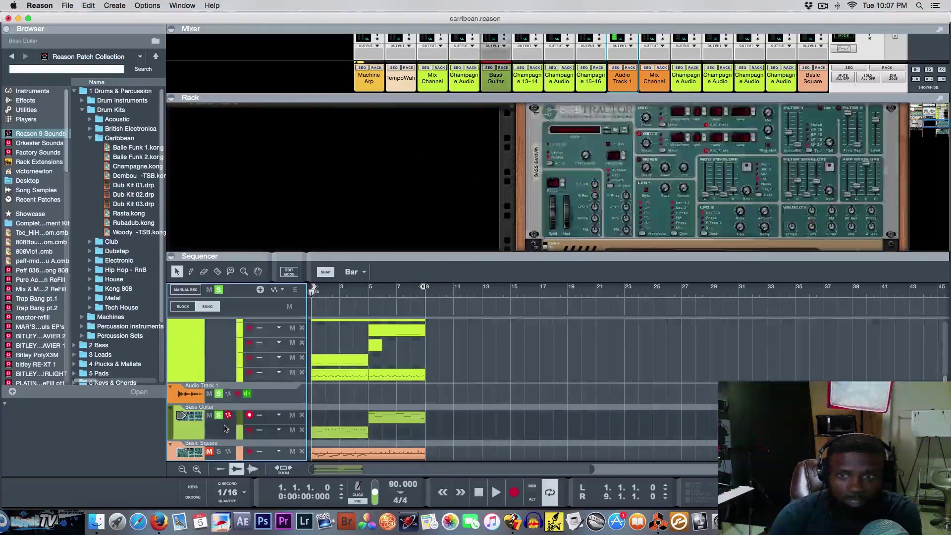
pyautogui.scroll(-5, 599, 224)
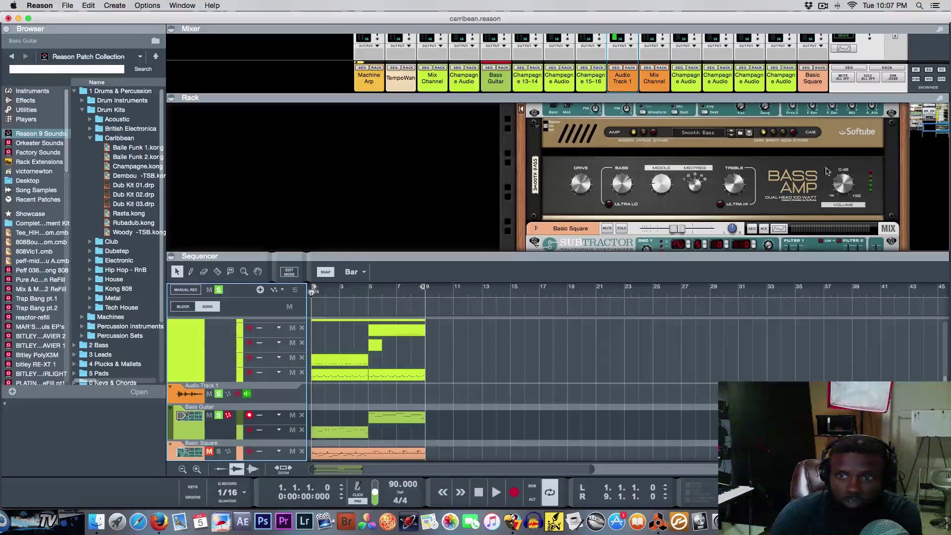
pyautogui.hscroll(-2, 692, 199)
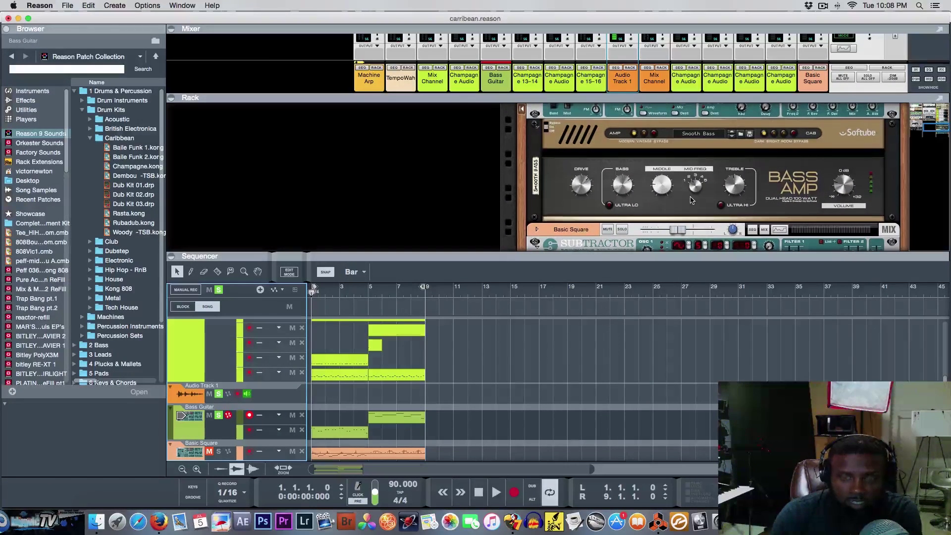
pyautogui.hscroll(1, 692, 200)
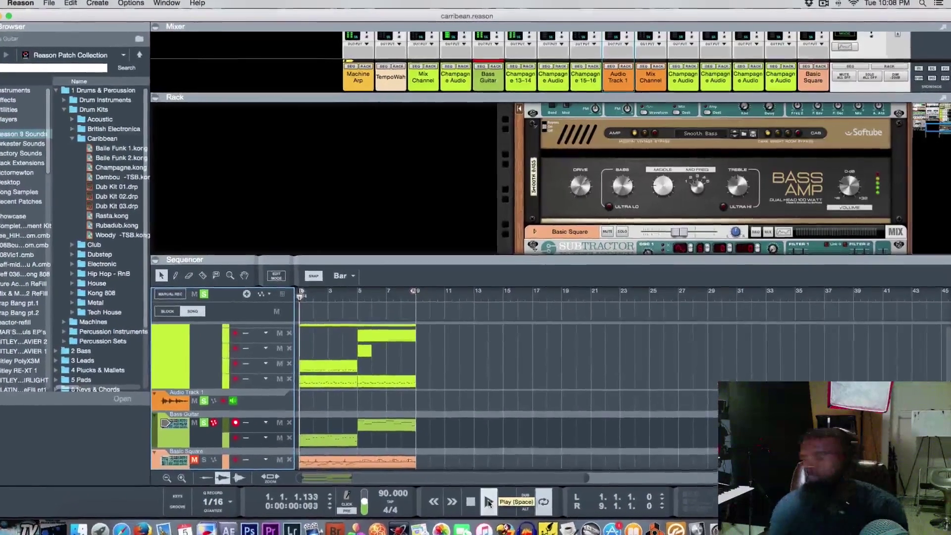
pyautogui.click(496, 492)
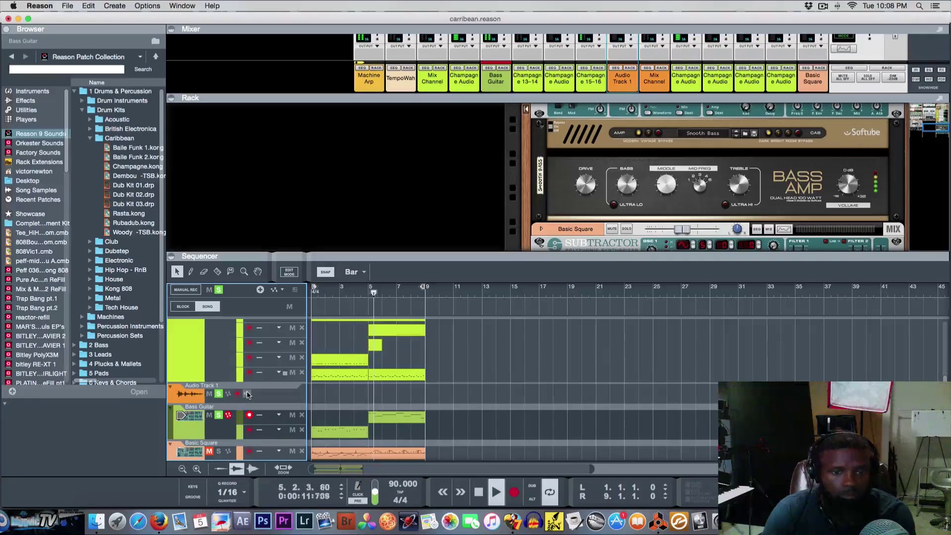
pyautogui.click(477, 495)
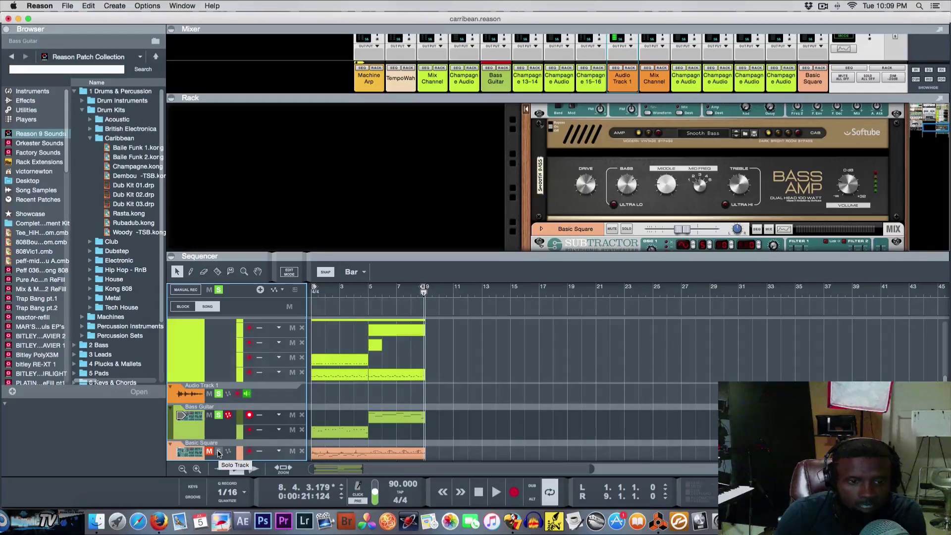
# Step: Turn off all track solos in the sequencer and play the whole beat from the start
pyautogui.click(219, 451)
pyautogui.click(218, 289)
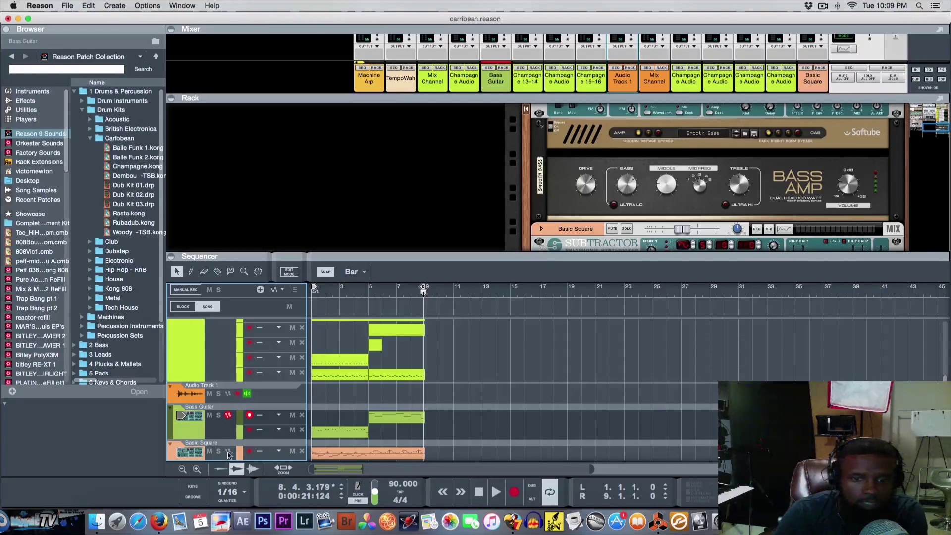
pyautogui.click(482, 495)
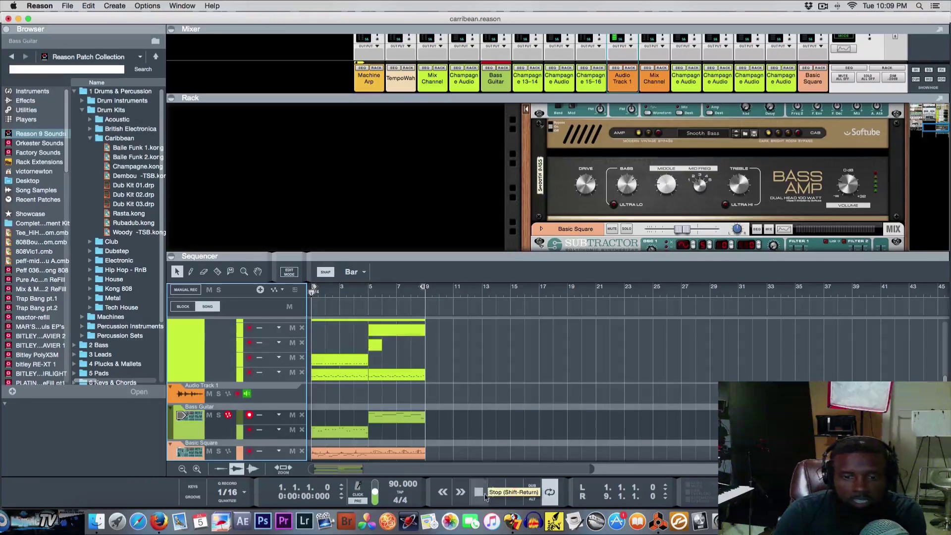
pyautogui.click(496, 492)
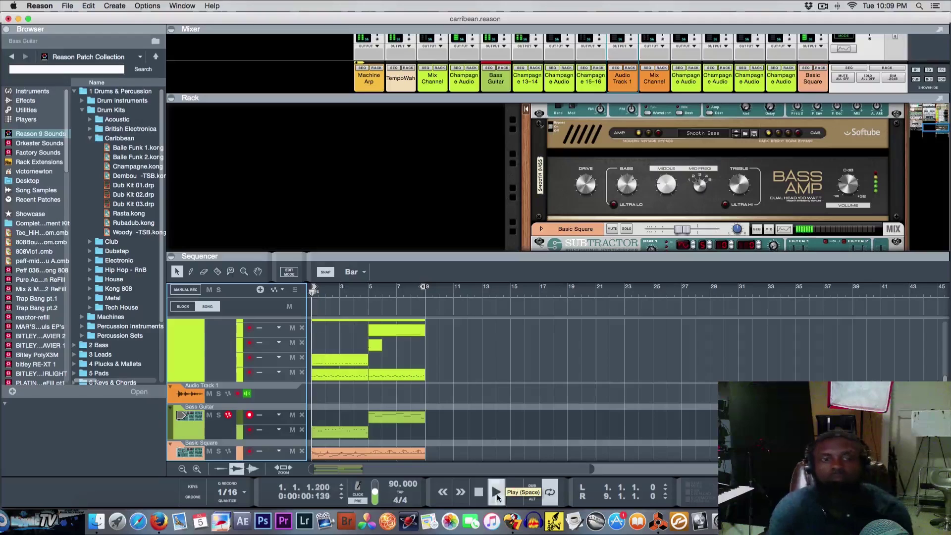
# Step: Turn off input monitoring on Audio Track 1 and look over the sequencer tracks while the beat plays
pyautogui.click(247, 394)
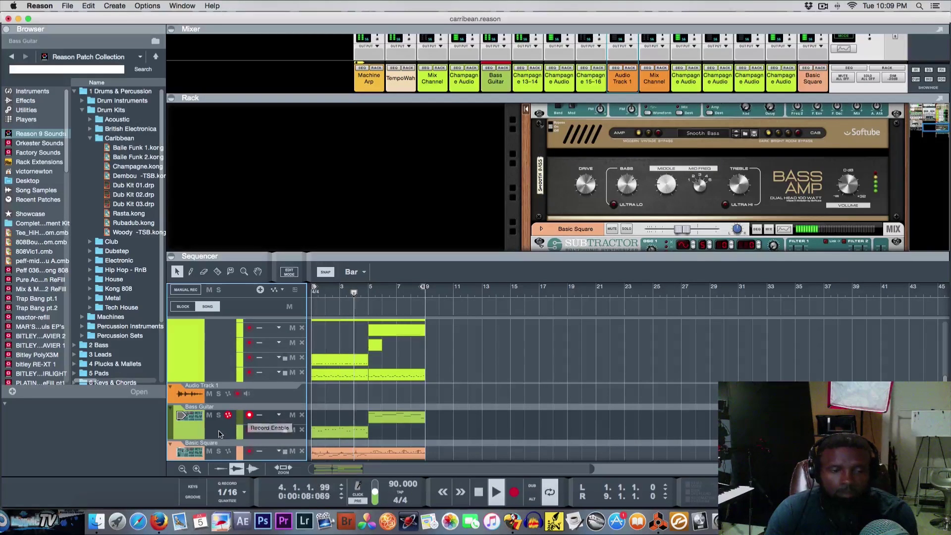
pyautogui.scroll(5, 226, 421)
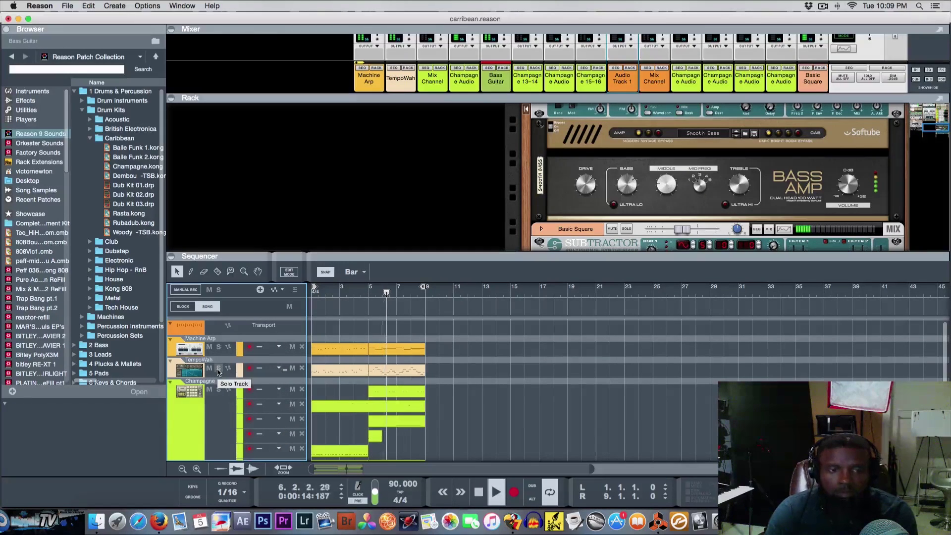
pyautogui.scroll(-2, 291, 402)
pyautogui.scroll(-2, 291, 403)
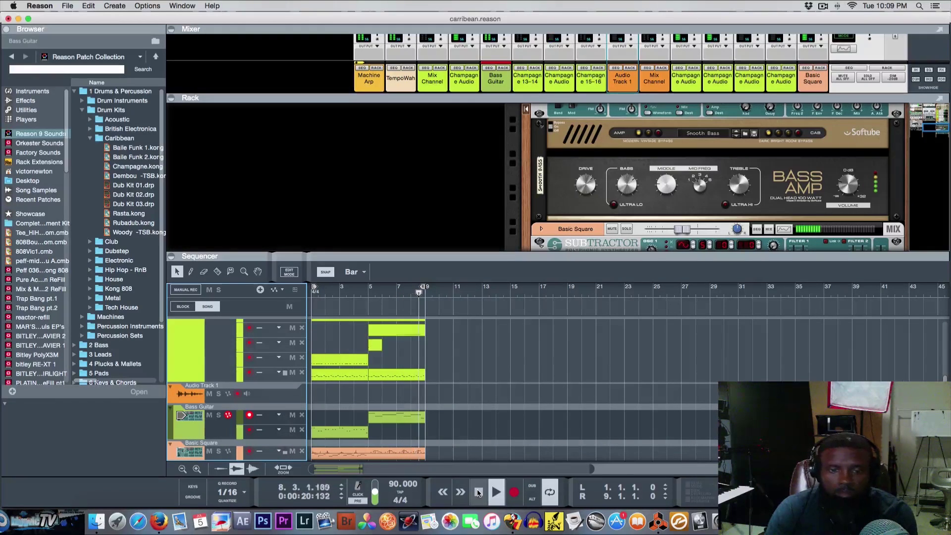
# Step: Mute the TempoWah track during playback and stop with the playhead back at the start of the song
pyautogui.scroll(4, 214, 370)
pyautogui.click(209, 368)
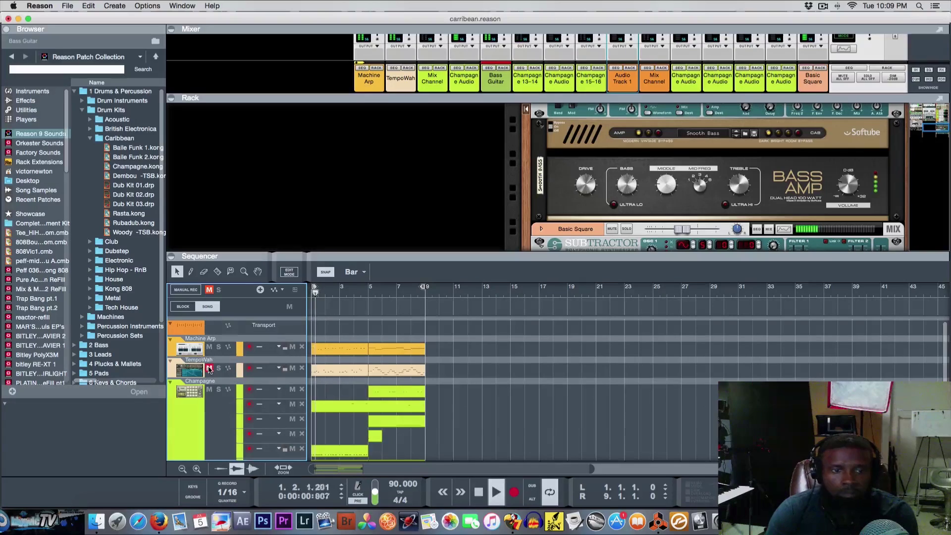
pyautogui.click(478, 493)
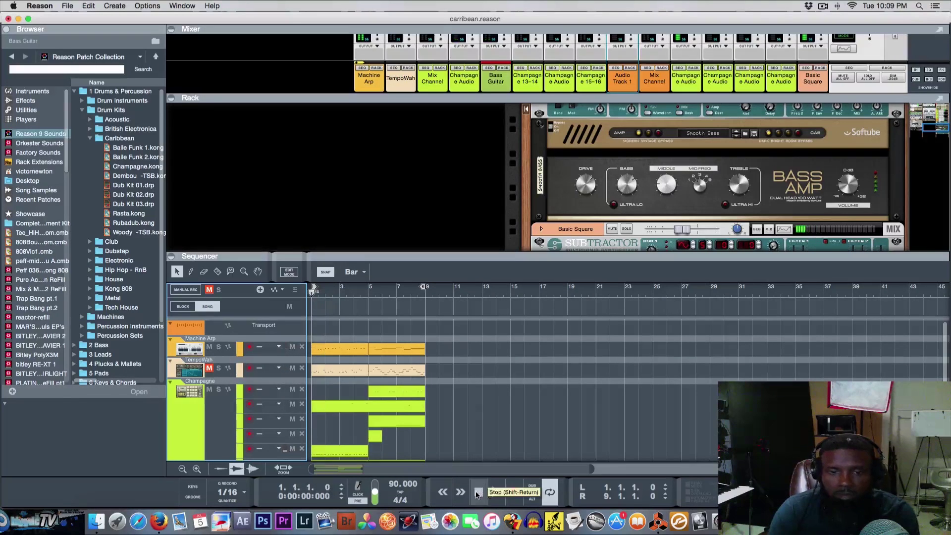
pyautogui.click(478, 493)
# Step: Turn on input monitoring for Audio Track 1 and review the track list from Basic Square up to Machine Arp
pyautogui.scroll(-5, 376, 414)
pyautogui.click(246, 394)
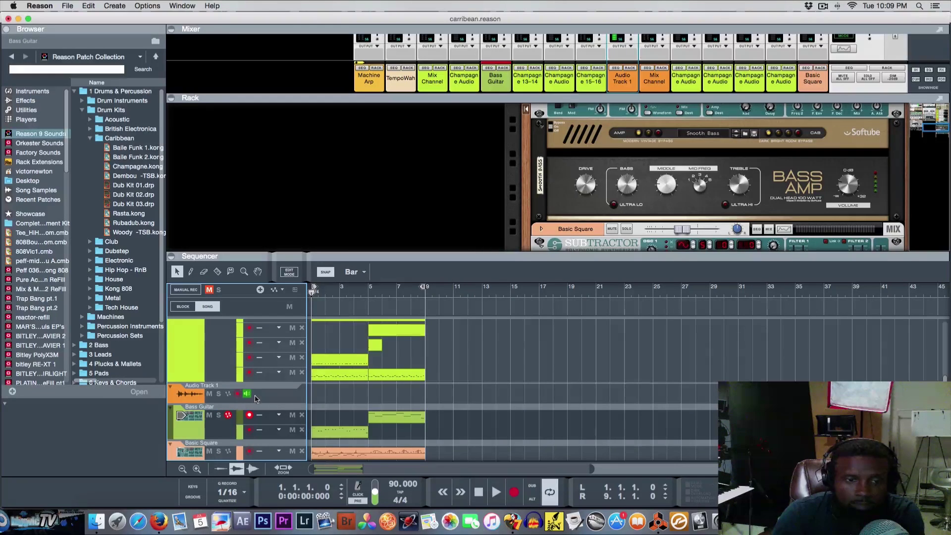
pyautogui.scroll(5, 255, 399)
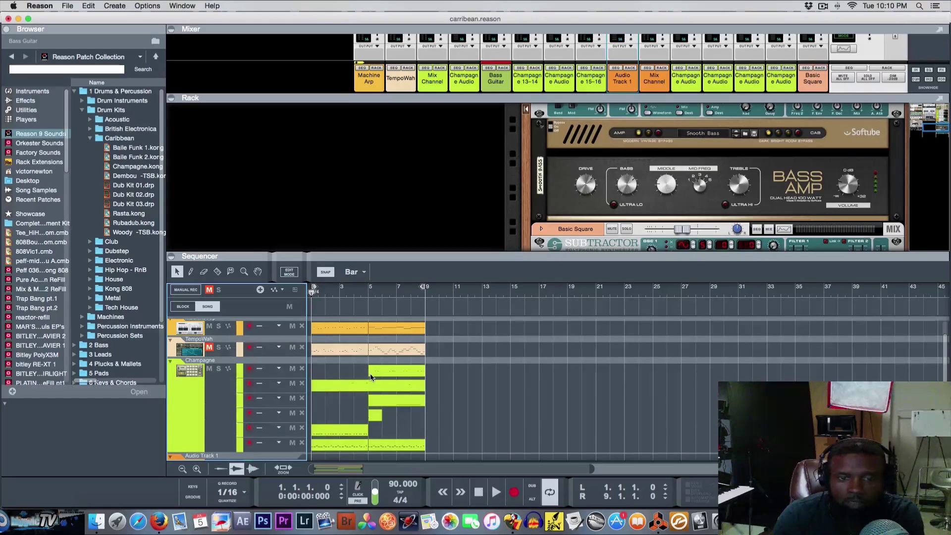
pyautogui.scroll(-3, 370, 376)
pyautogui.scroll(-1, 370, 375)
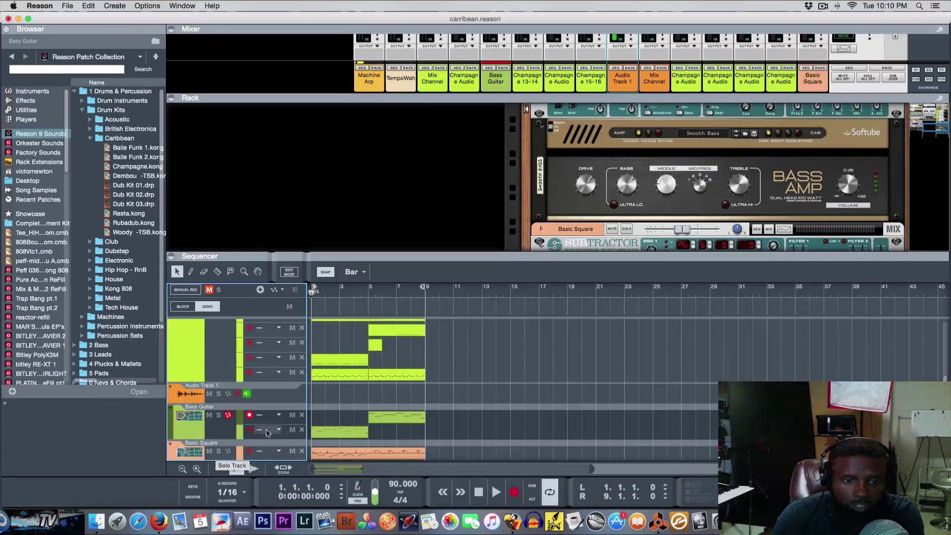
pyautogui.scroll(5, 221, 423)
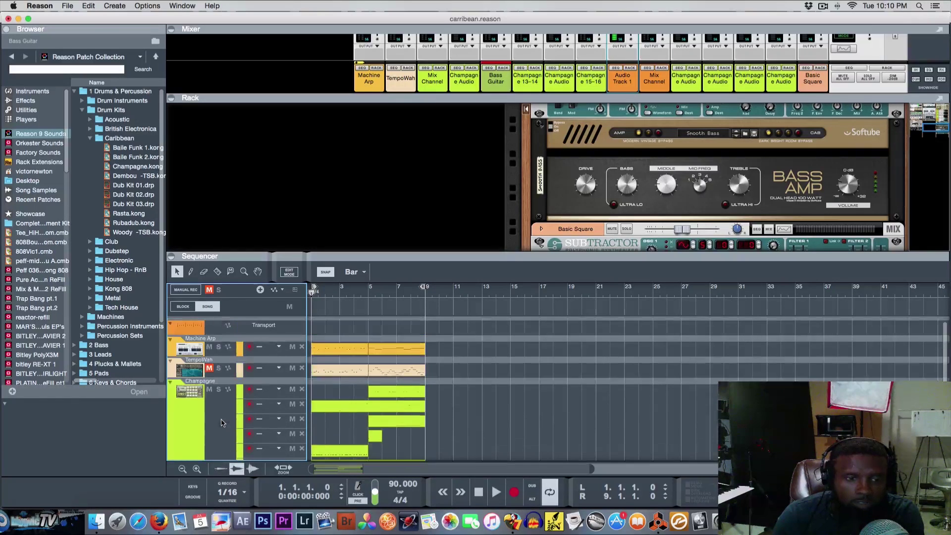
# Step: Toggle the TempoWah track's solo on and off and unmute the track
pyautogui.click(219, 368)
pyautogui.click(219, 368)
pyautogui.click(209, 368)
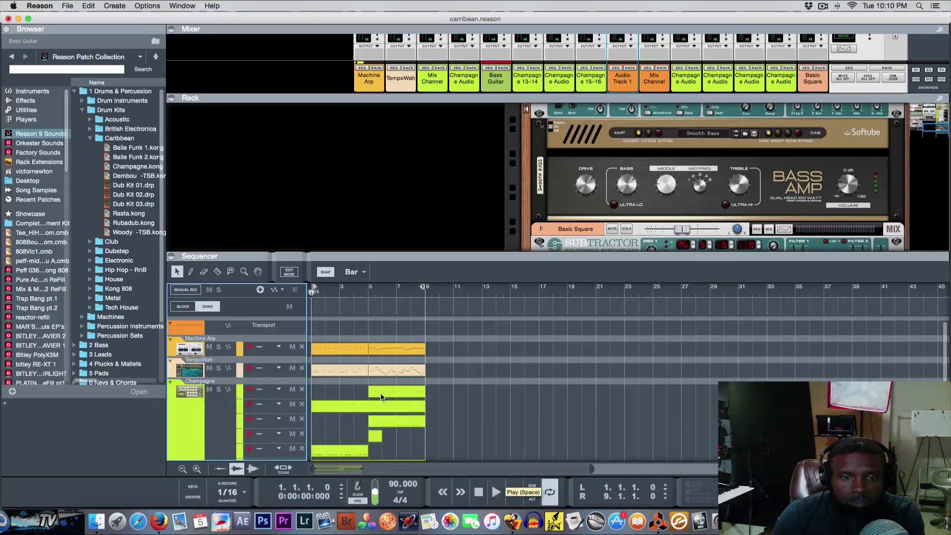
# Step: Play the full beat from the start with Audio Track 1's monitoring turned off, and return the playhead to bar 1
pyautogui.scroll(-5, 381, 397)
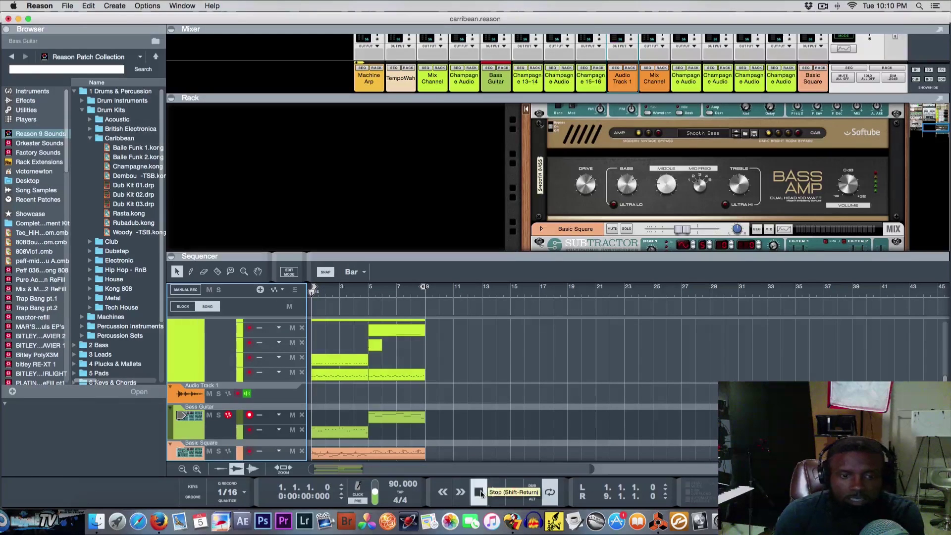
pyautogui.scroll(3, 335, 391)
pyautogui.scroll(3, 335, 392)
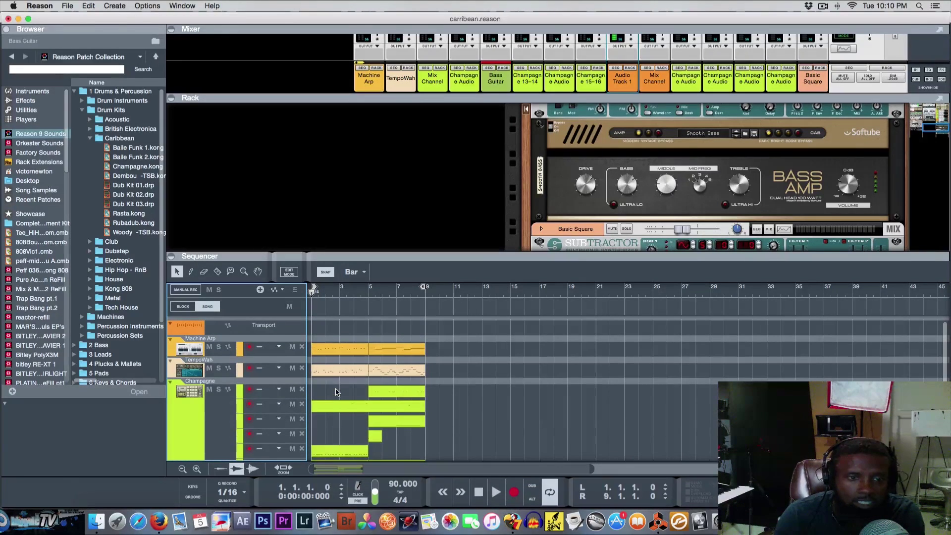
pyautogui.click(495, 492)
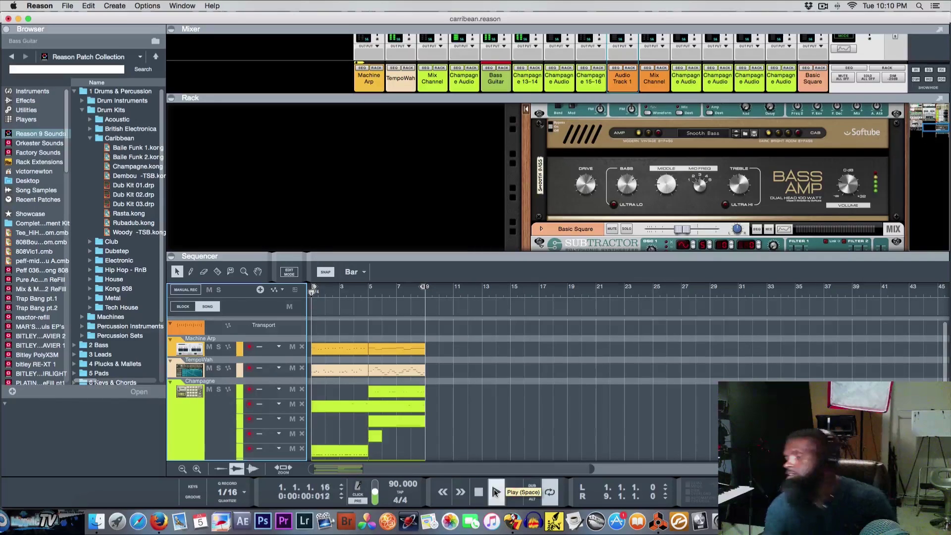
pyautogui.scroll(-3, 253, 407)
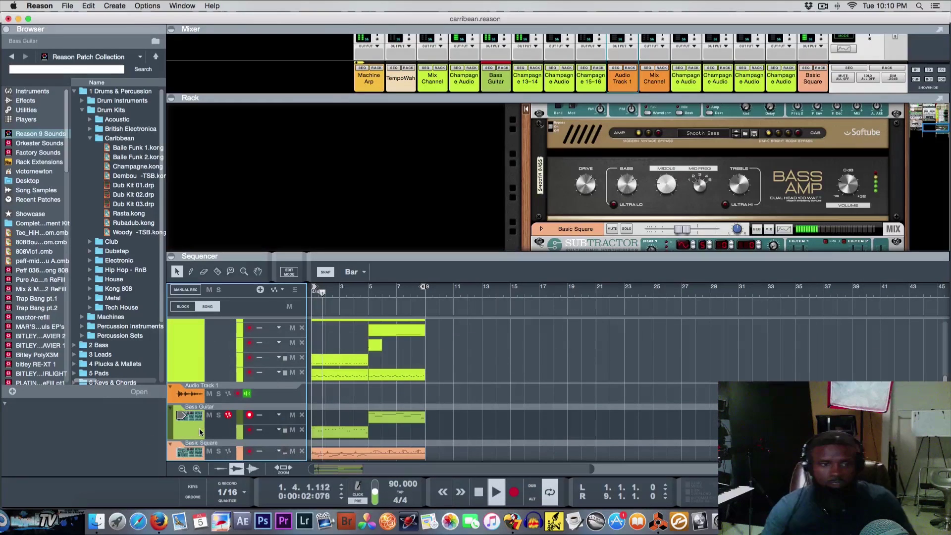
pyautogui.click(247, 393)
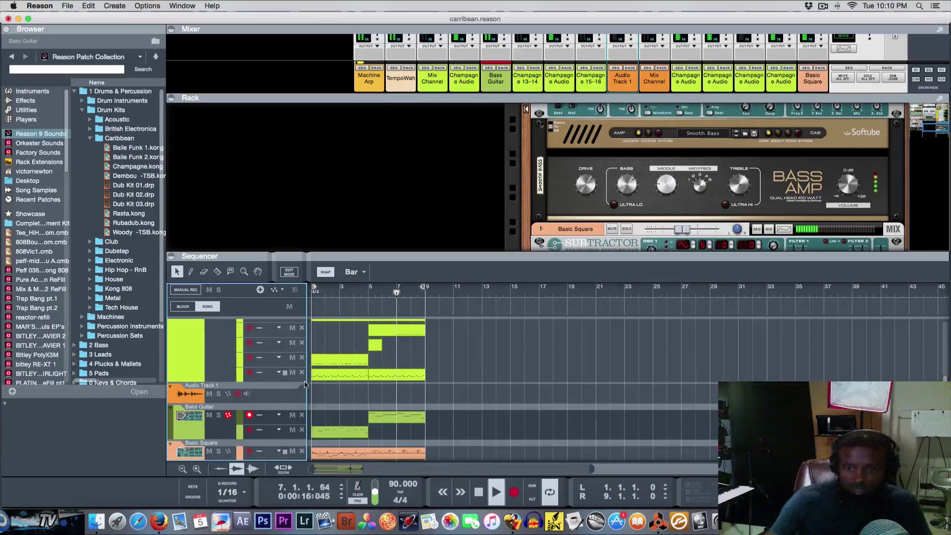
pyautogui.doubleClick(479, 492)
pyautogui.scroll(1, 242, 404)
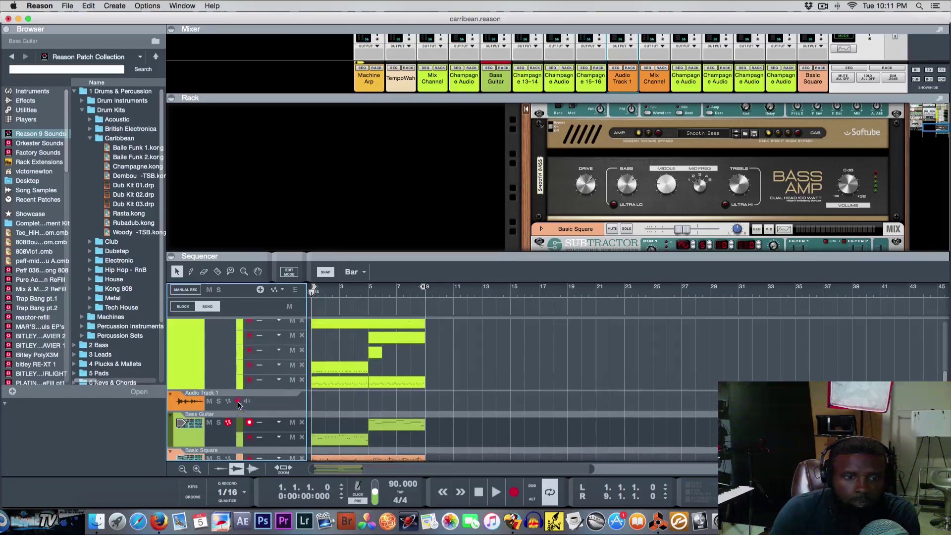
# Step: Enlarge the rack area and bring Machine Arp's Scales & Chords player and Parsec synthesizer into view
pyautogui.scroll(5, 244, 403)
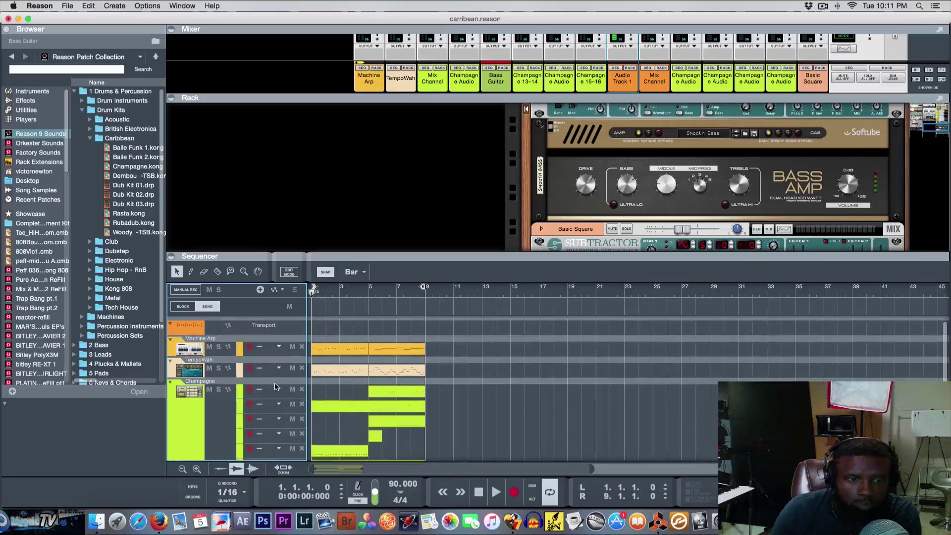
pyautogui.moveTo(362, 256); pyautogui.dragTo(369, 314)
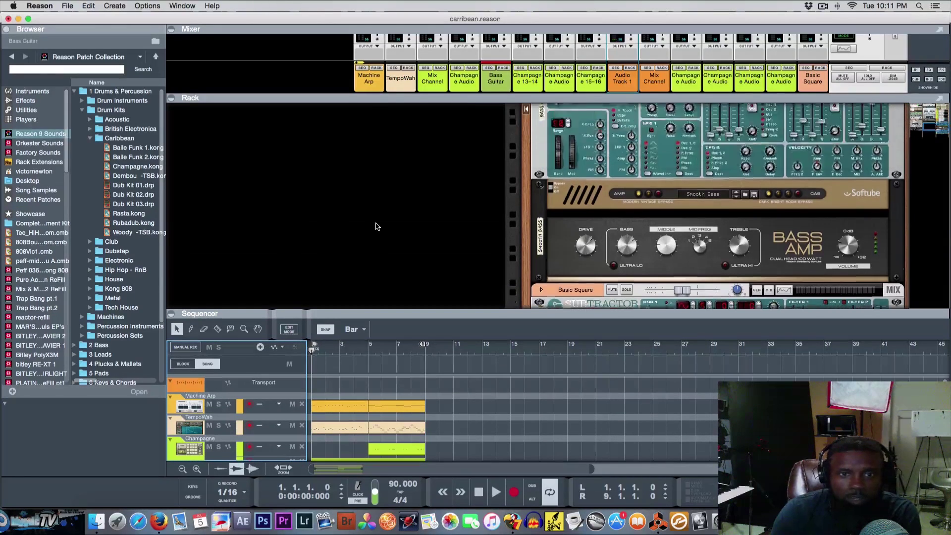
pyautogui.scroll(10, 376, 227)
pyautogui.scroll(5, 377, 226)
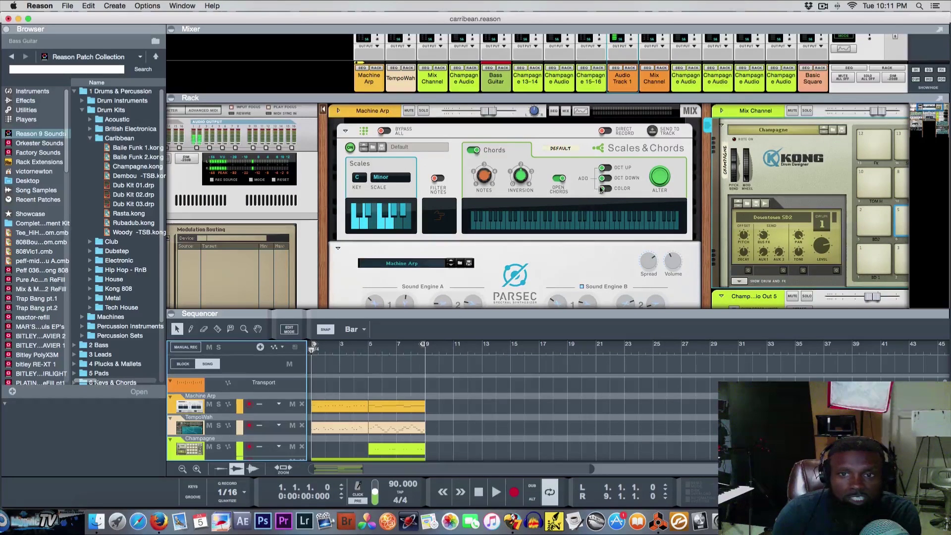
pyautogui.hscroll(1, 569, 193)
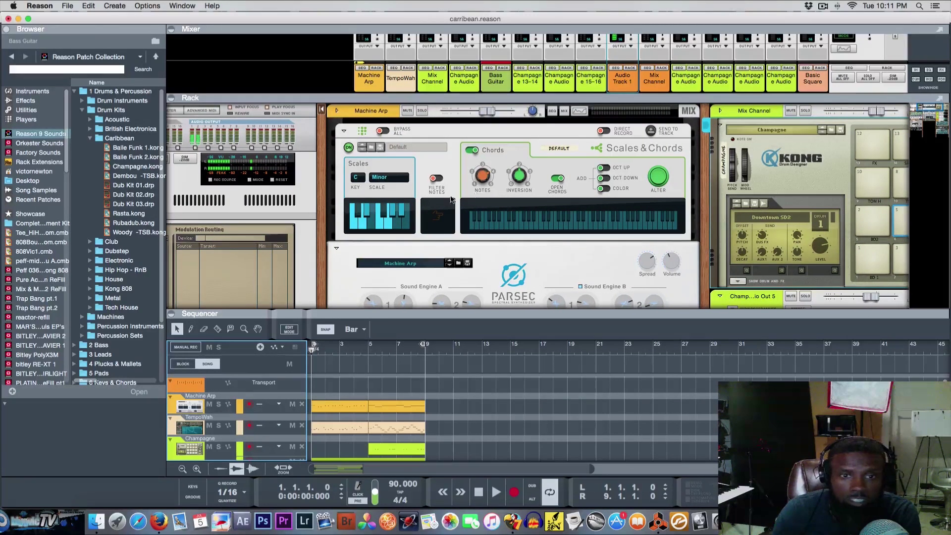
pyautogui.scroll(-2, 552, 201)
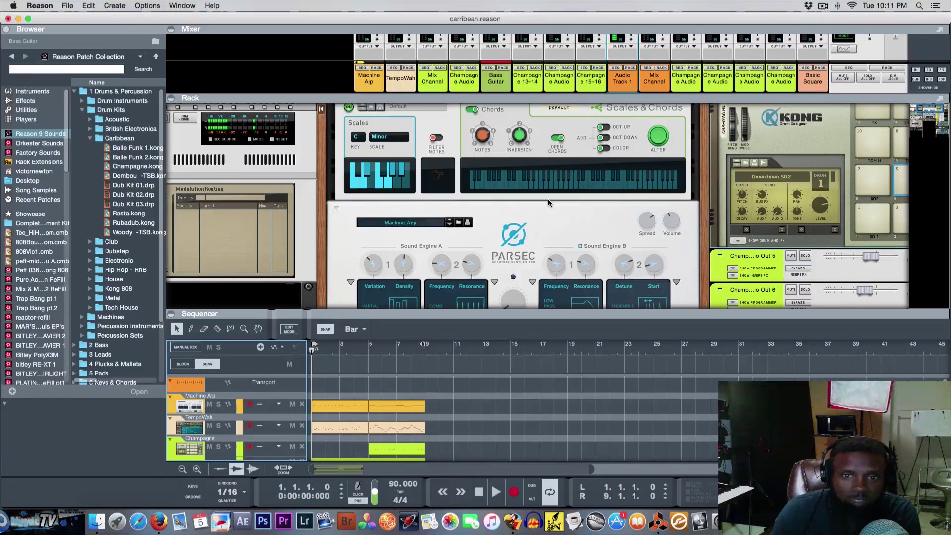
# Step: Play back the Machine Arp track soloed from the start of the song and turn off all solos
pyautogui.click(219, 405)
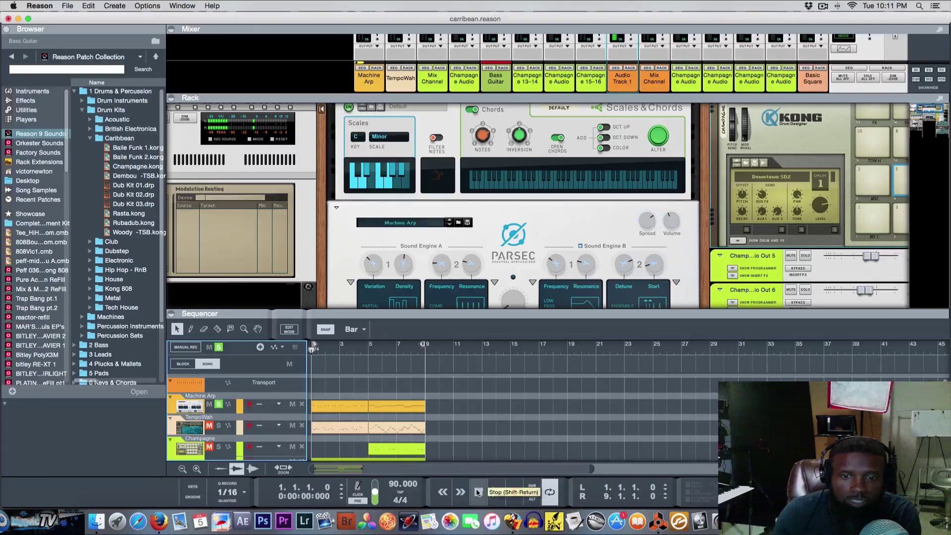
pyautogui.click(494, 492)
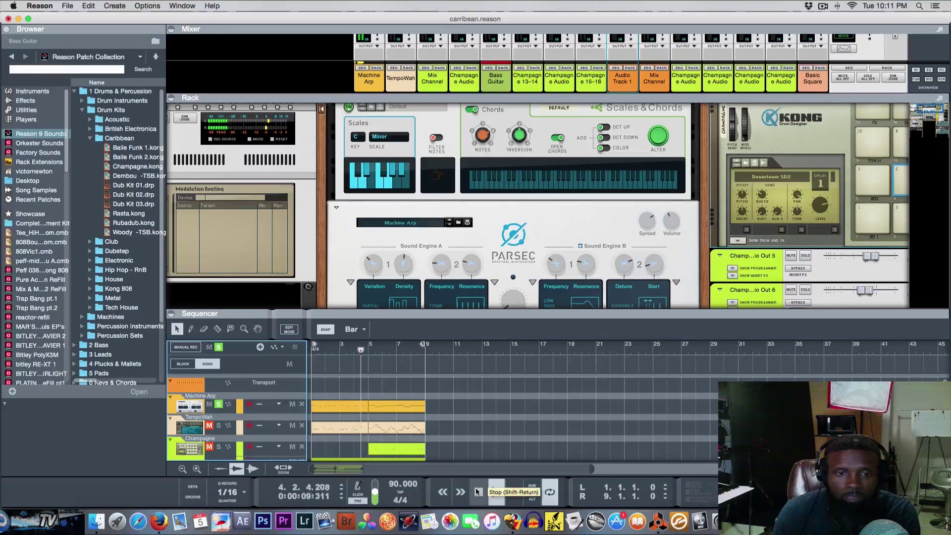
pyautogui.doubleClick(477, 491)
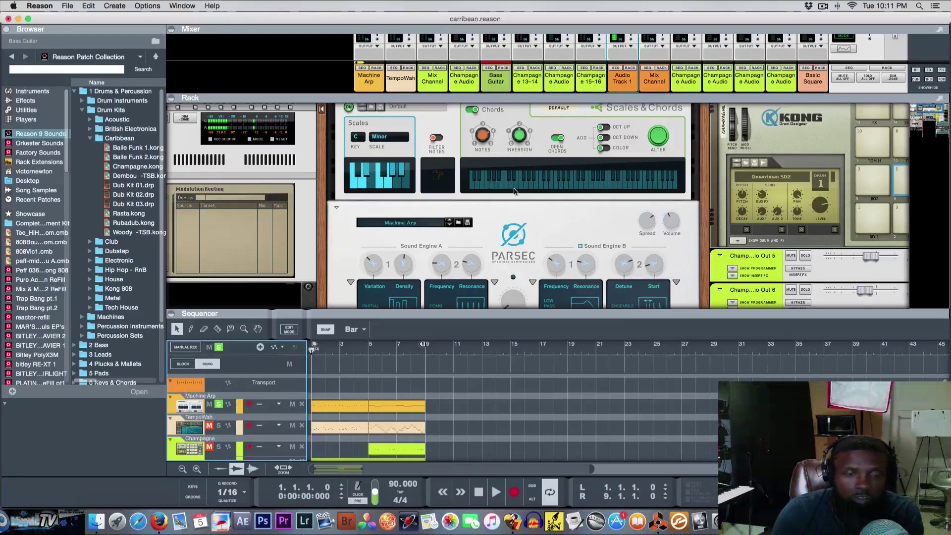
pyautogui.scroll(-5, 368, 429)
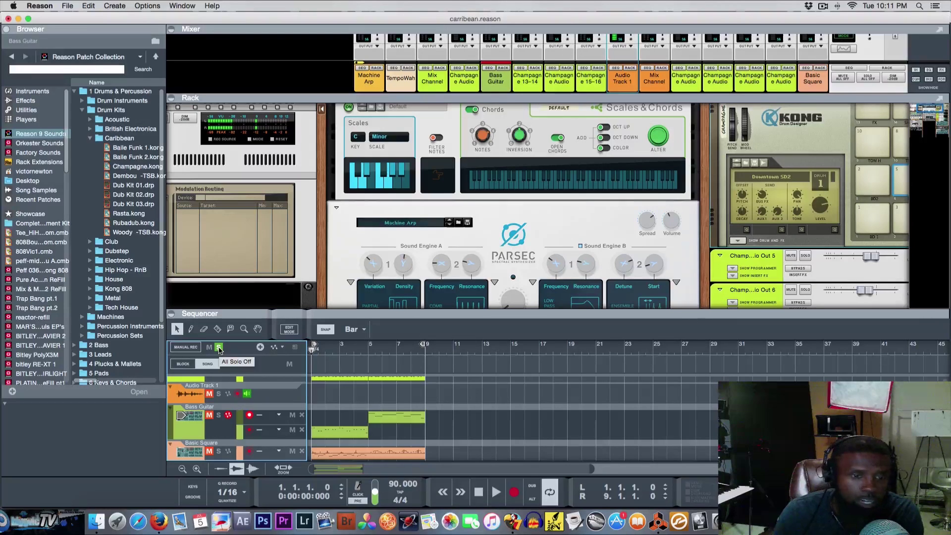
pyautogui.click(219, 348)
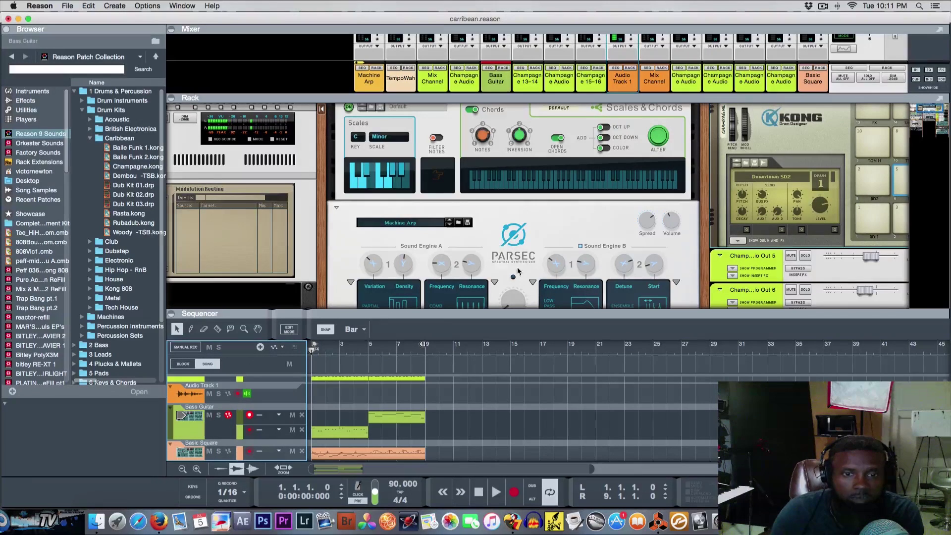
# Step: Enlarge the rack area and examine Machine Arp's Scales & Chords player and Parsec synthesizer beside the Kong drum kit
pyautogui.moveTo(451, 313); pyautogui.dragTo(452, 356)
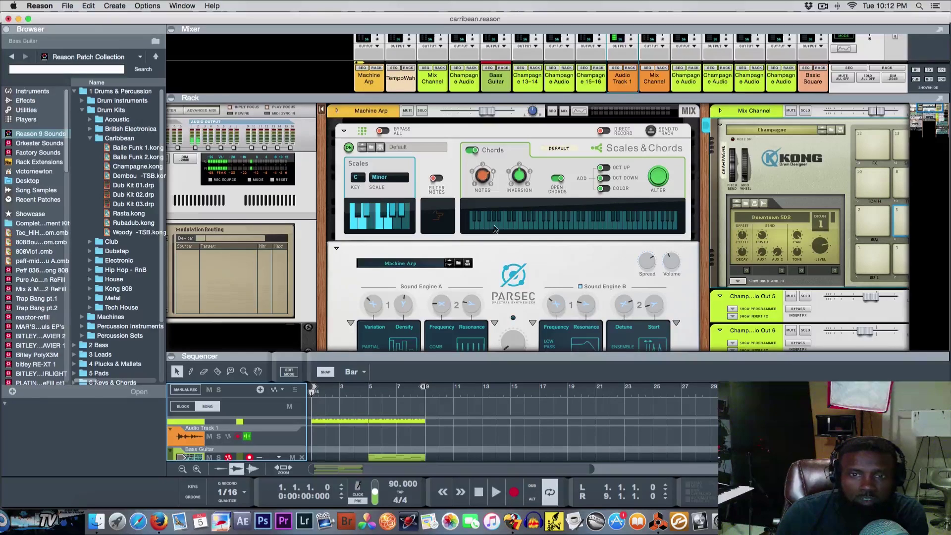
pyautogui.scroll(-3, 476, 239)
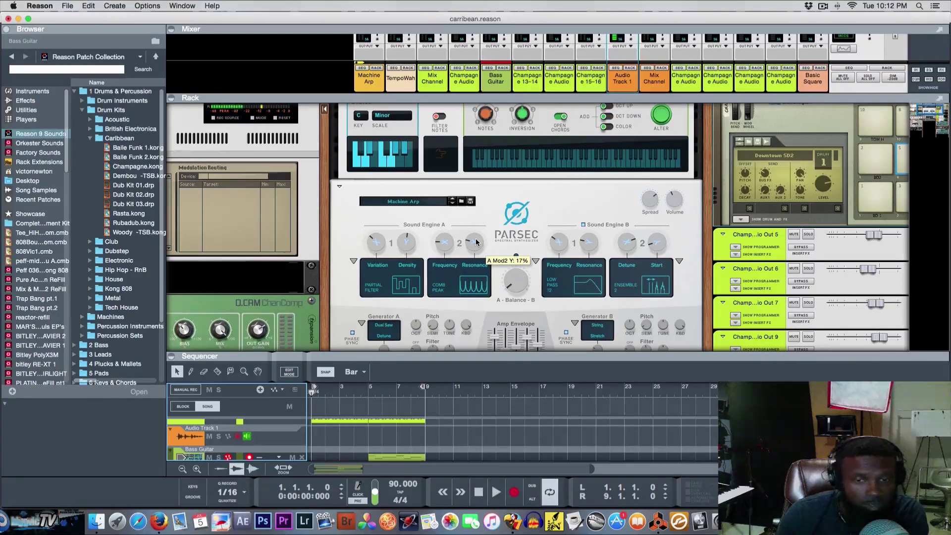
pyautogui.scroll(3, 476, 241)
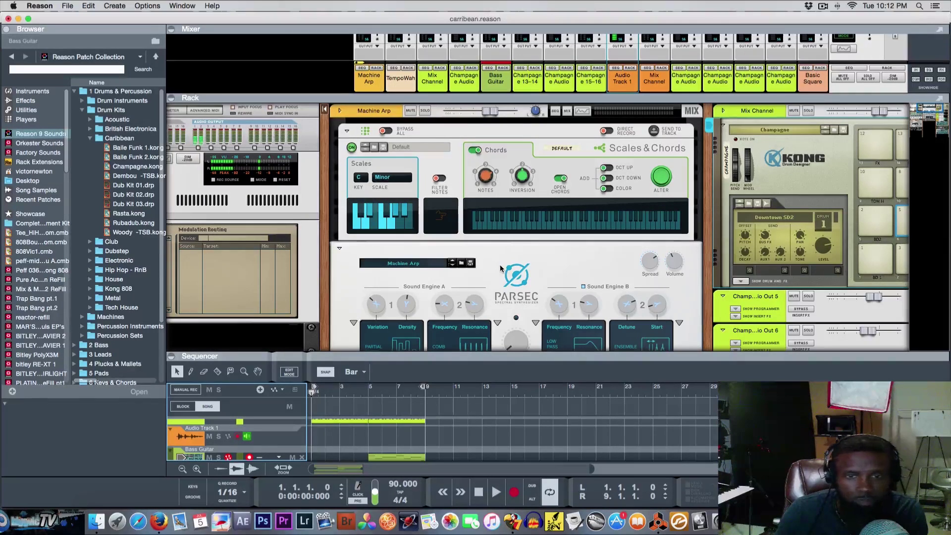
pyautogui.scroll(-3, 500, 269)
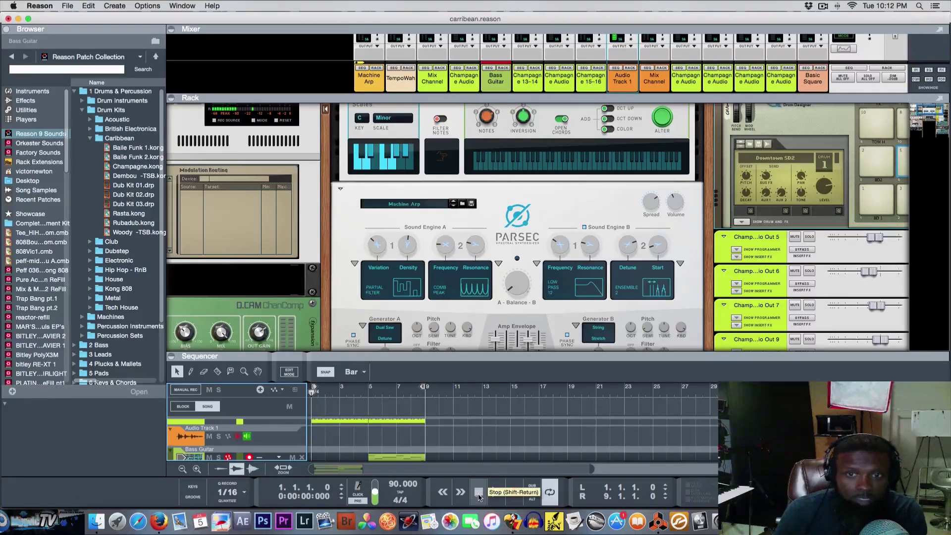
pyautogui.hscroll(5, 502, 228)
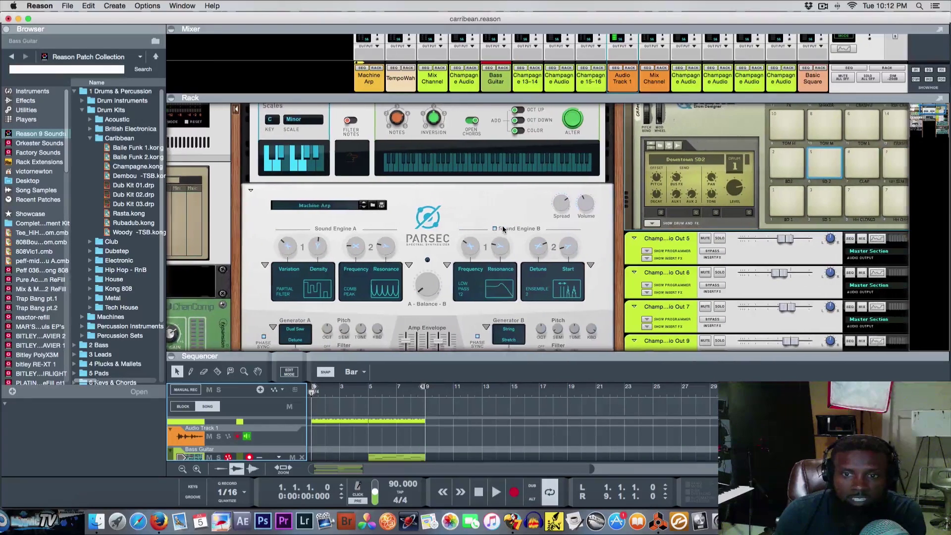
pyautogui.hscroll(5, 503, 228)
pyautogui.hscroll(-6, 502, 228)
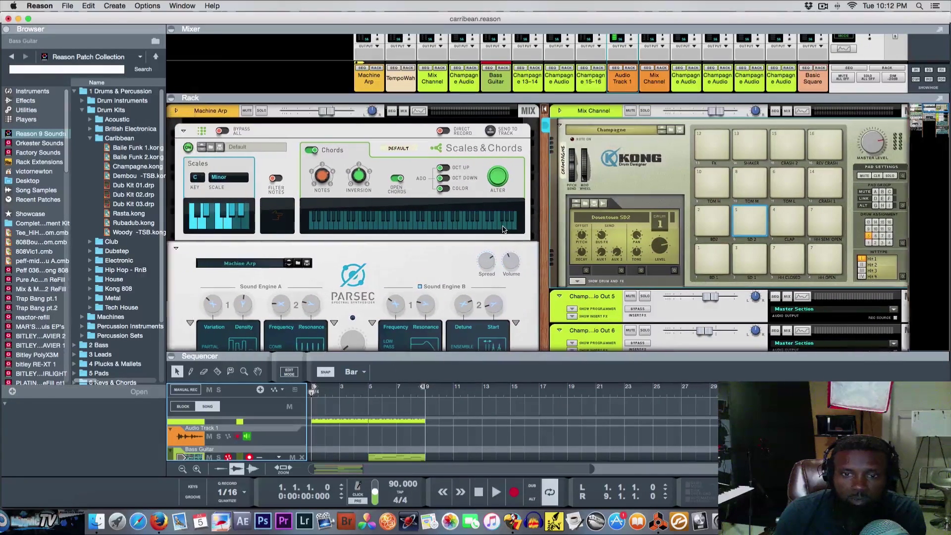
pyautogui.hscroll(-1, 502, 228)
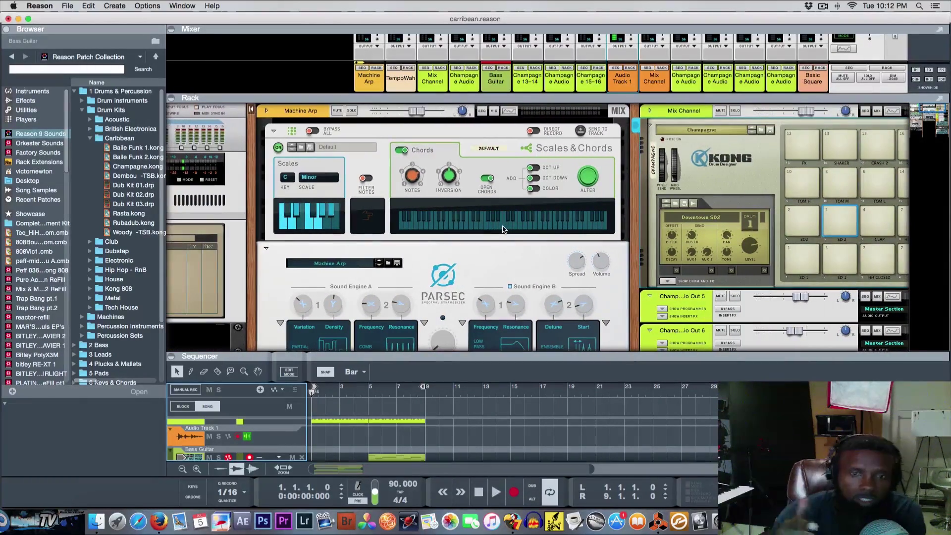